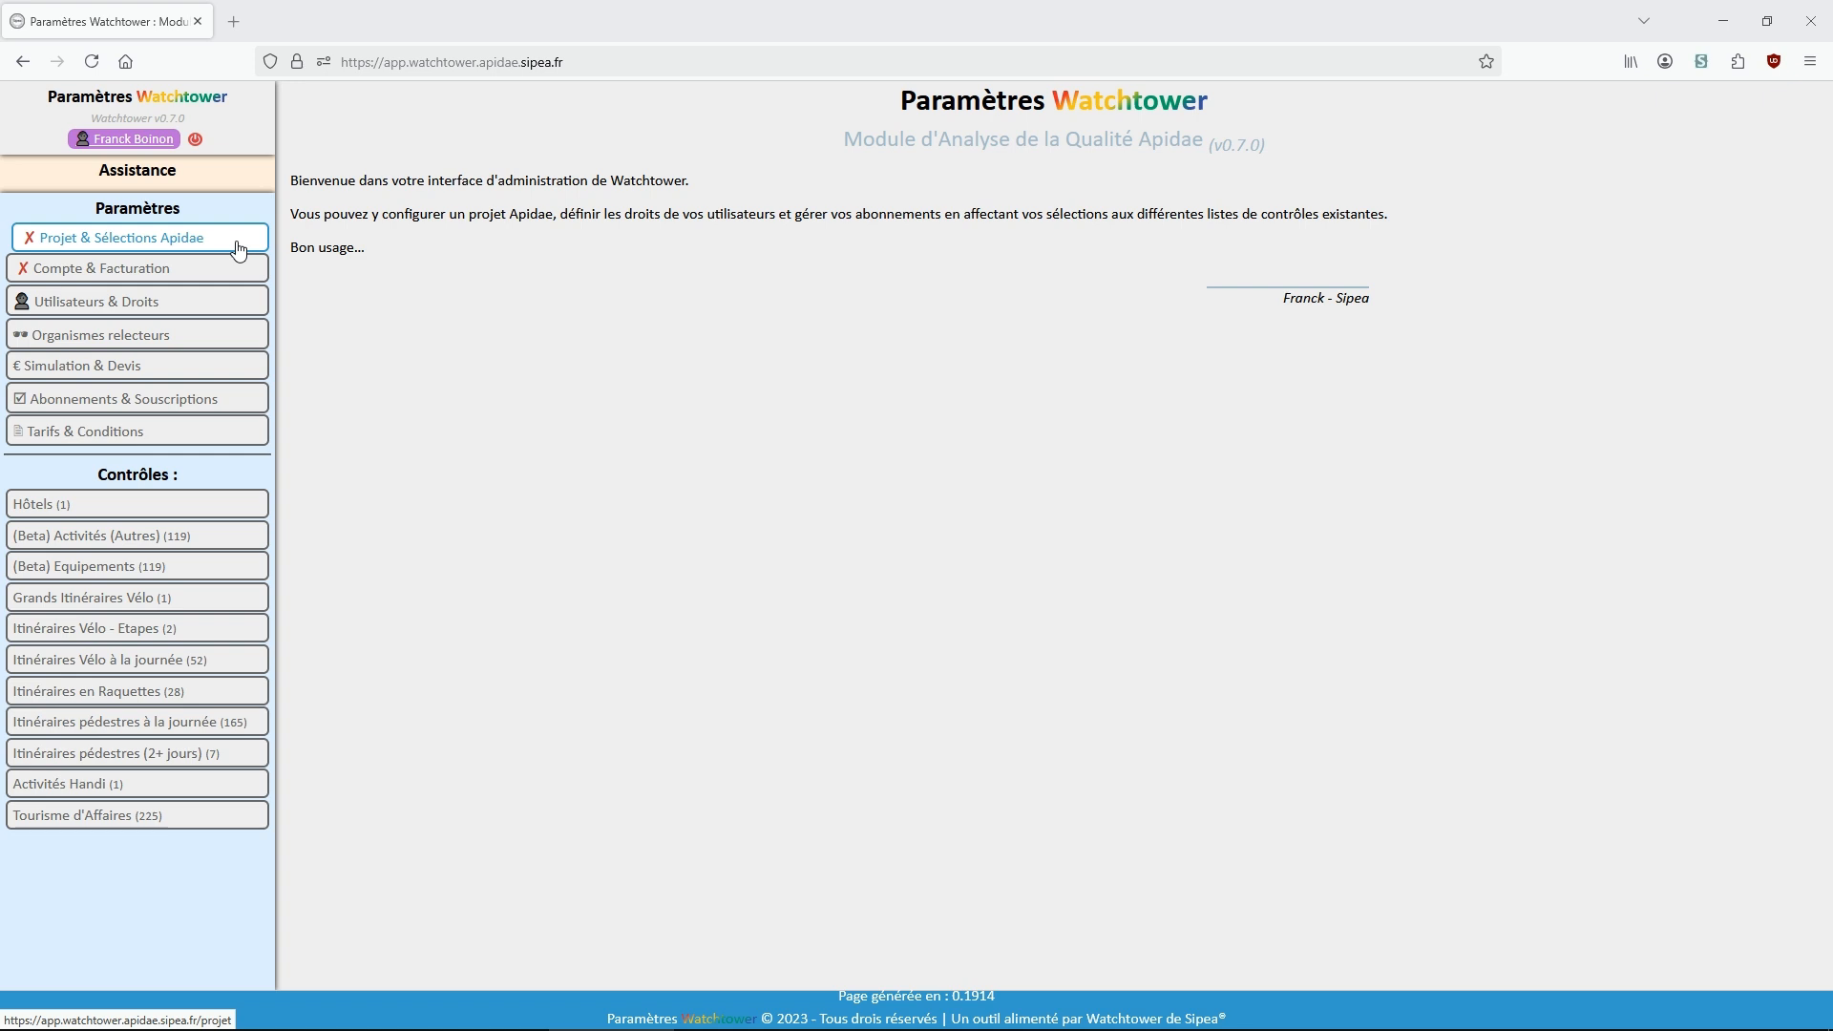
- Open the Watchtower project and selections settings, go to the Apidae project list and start creating a new project
left_click(239, 250)
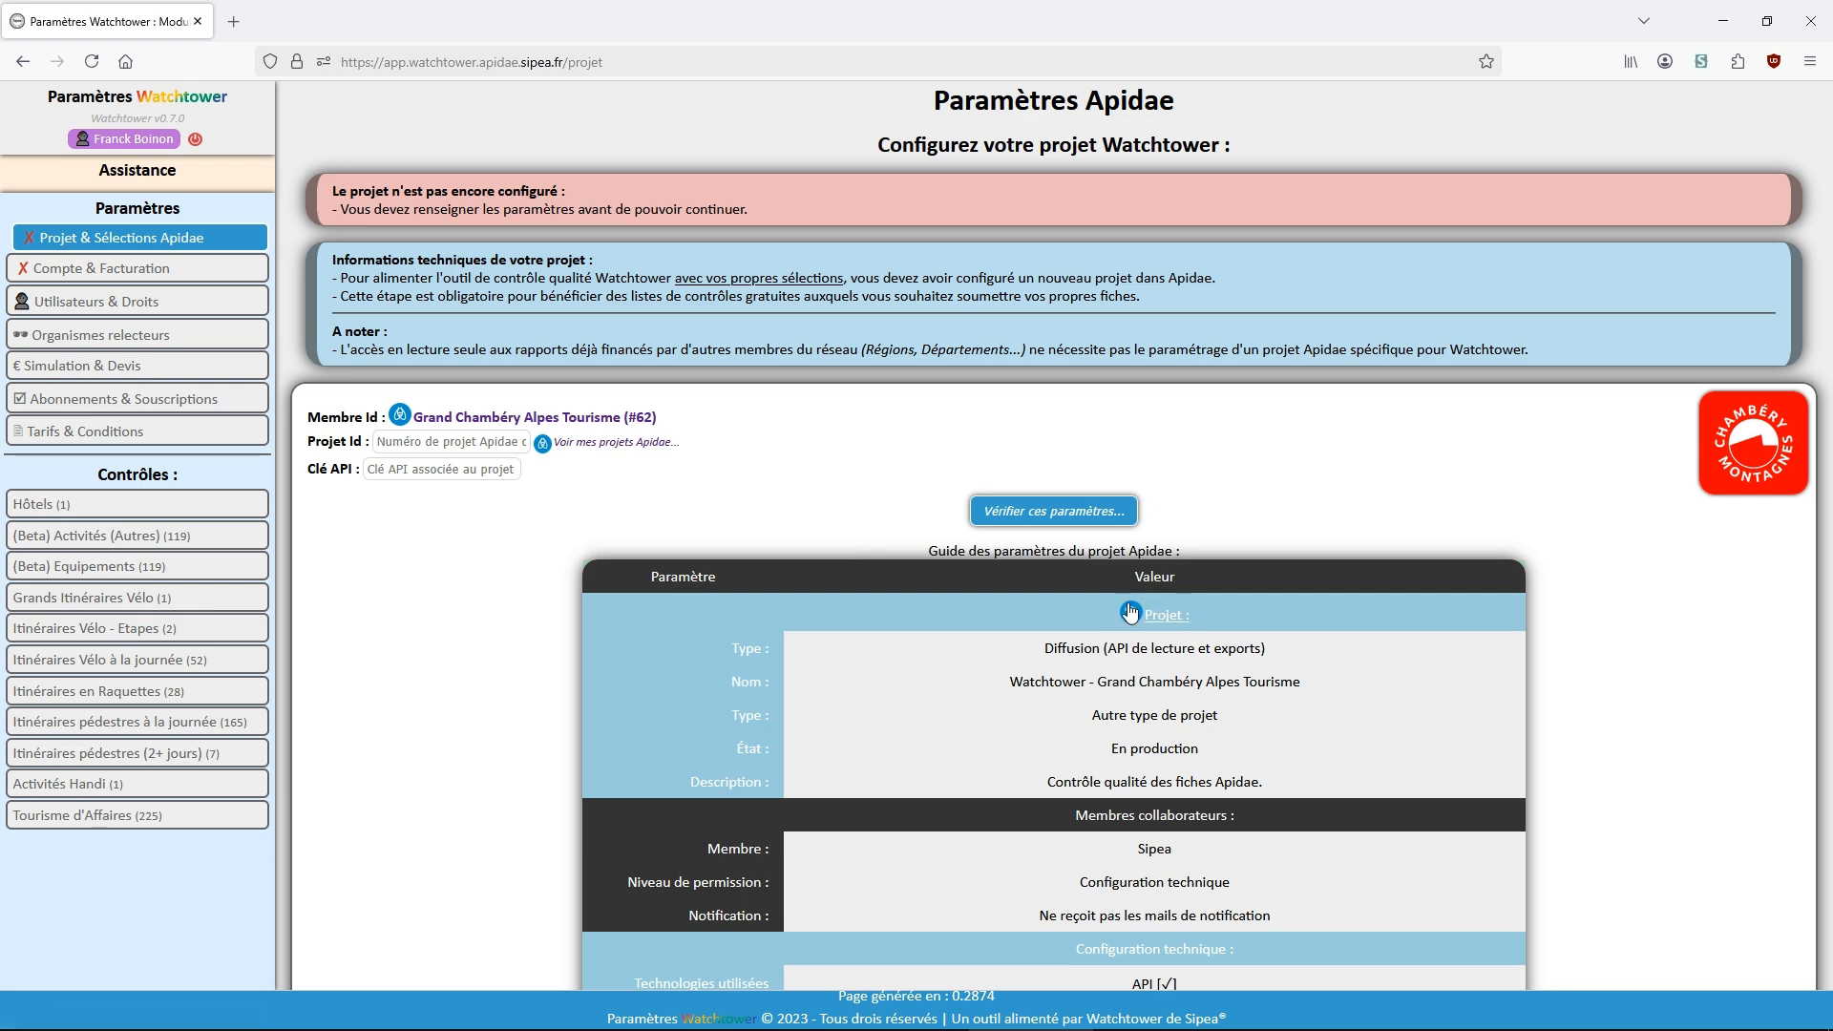
left_click(1167, 618)
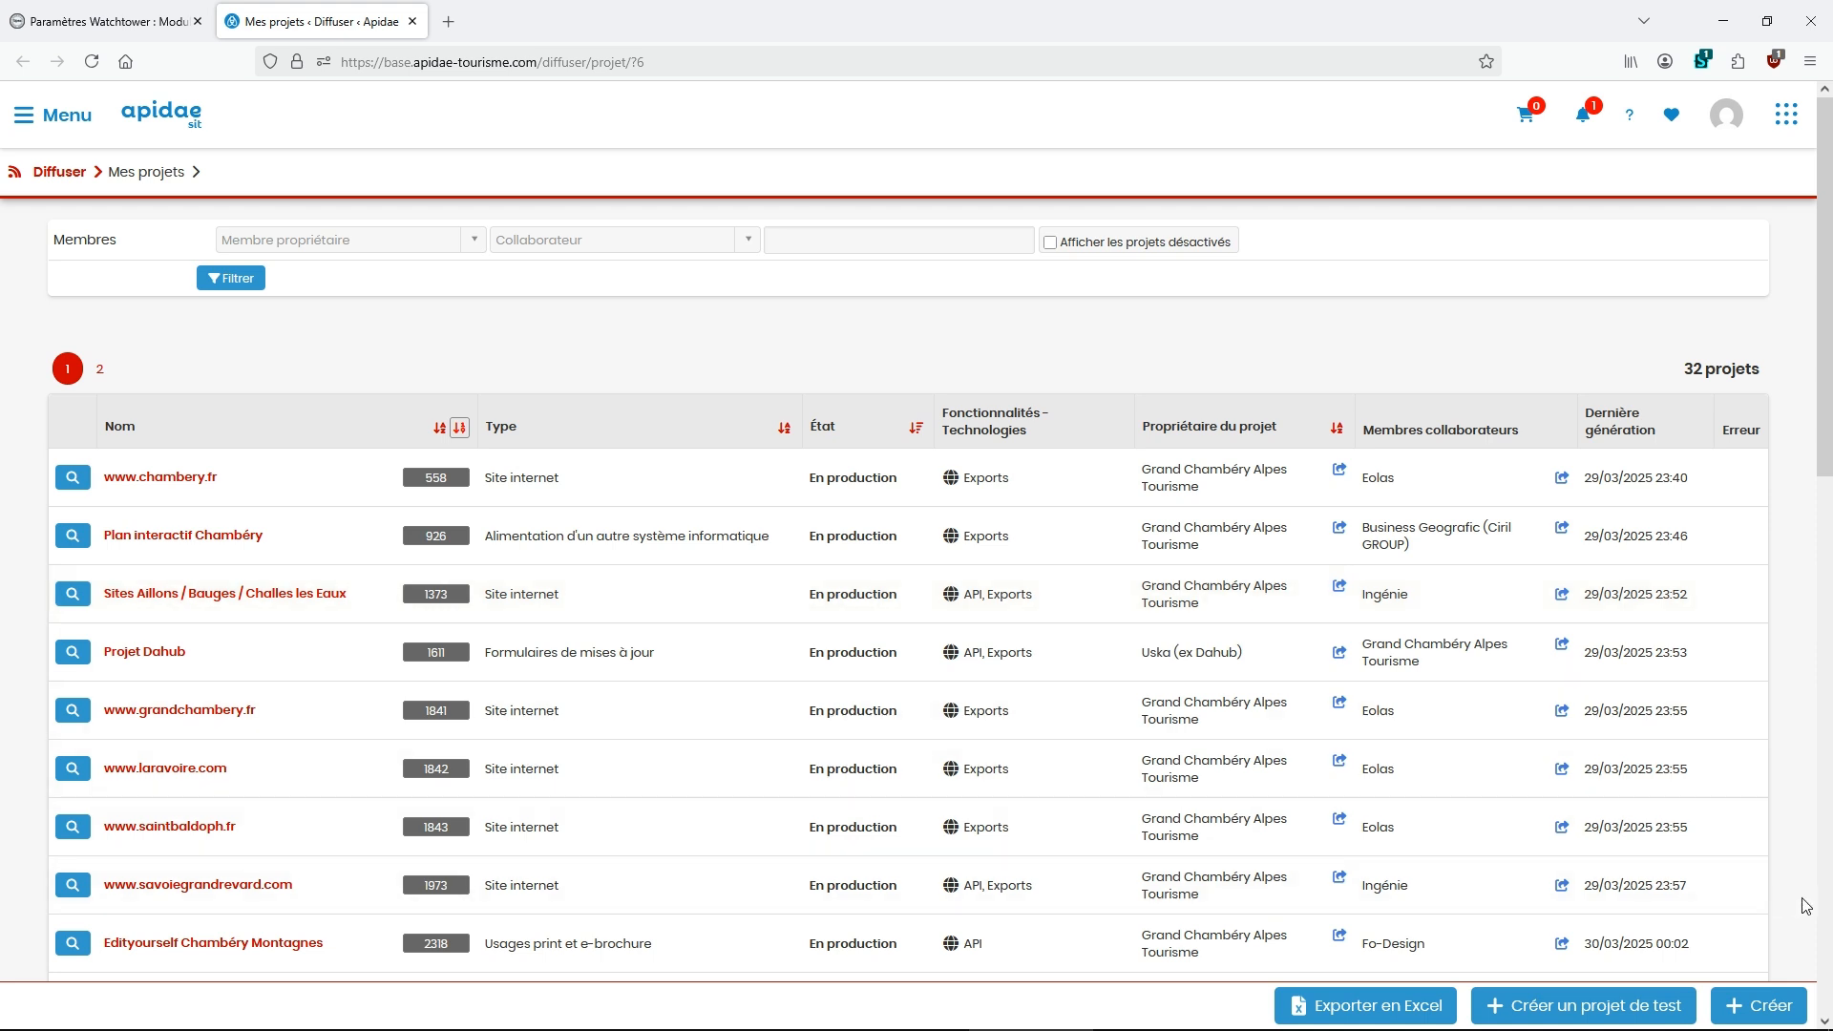
left_click(1771, 1008)
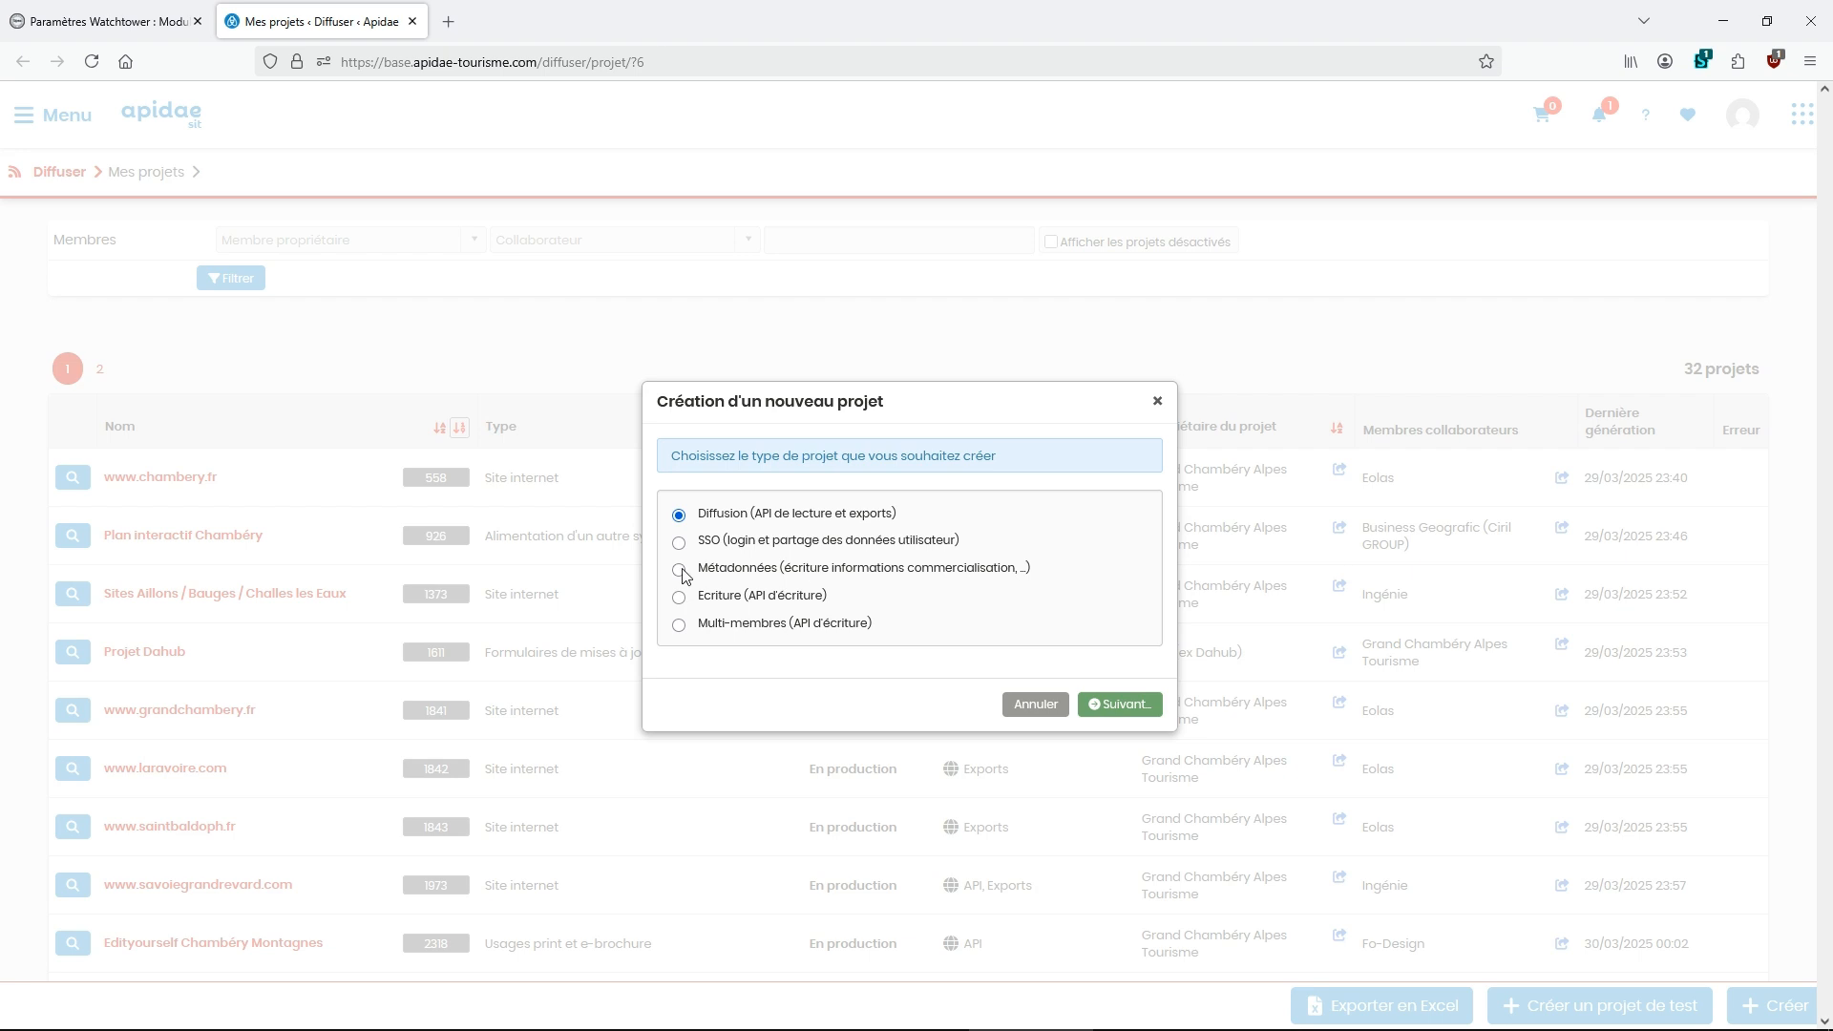
- Arrange the Apidae project creation window side by side with the Watchtower project settings guide
left_click(97, 28)
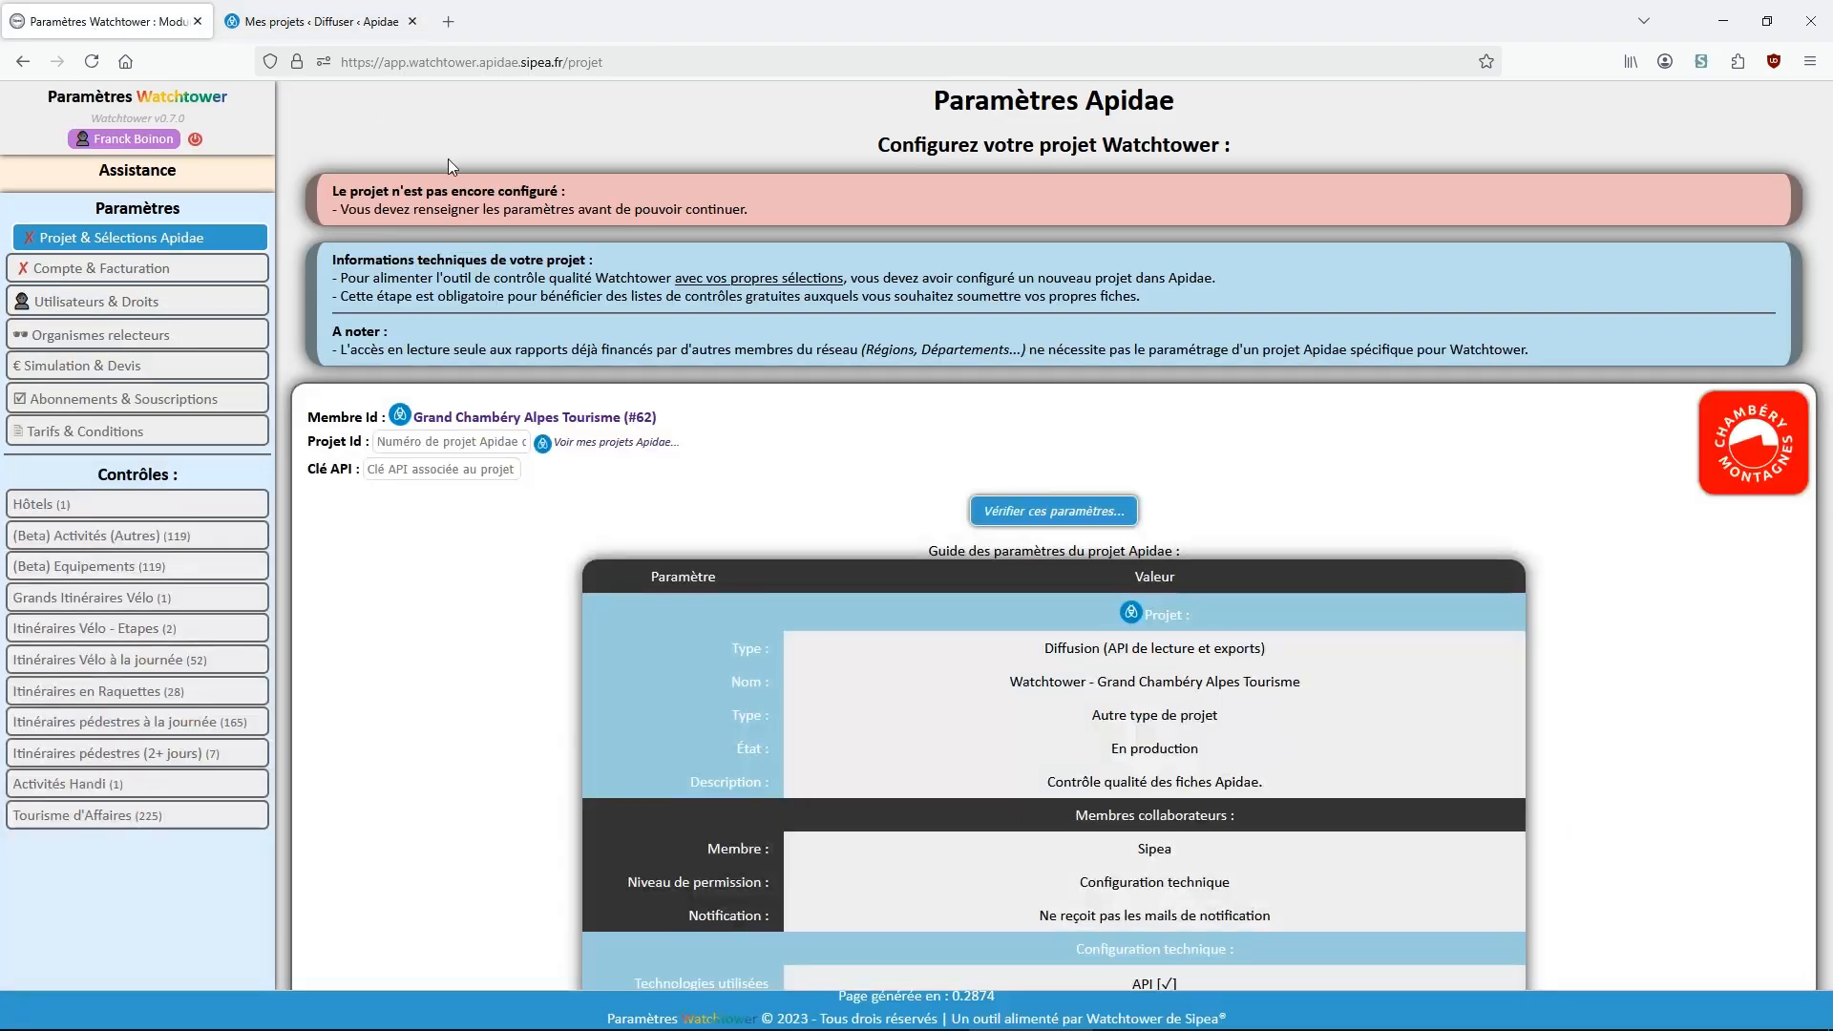
left_click(325, 21)
left_click_drag(454, 167, 682, 205)
key("super+Right")
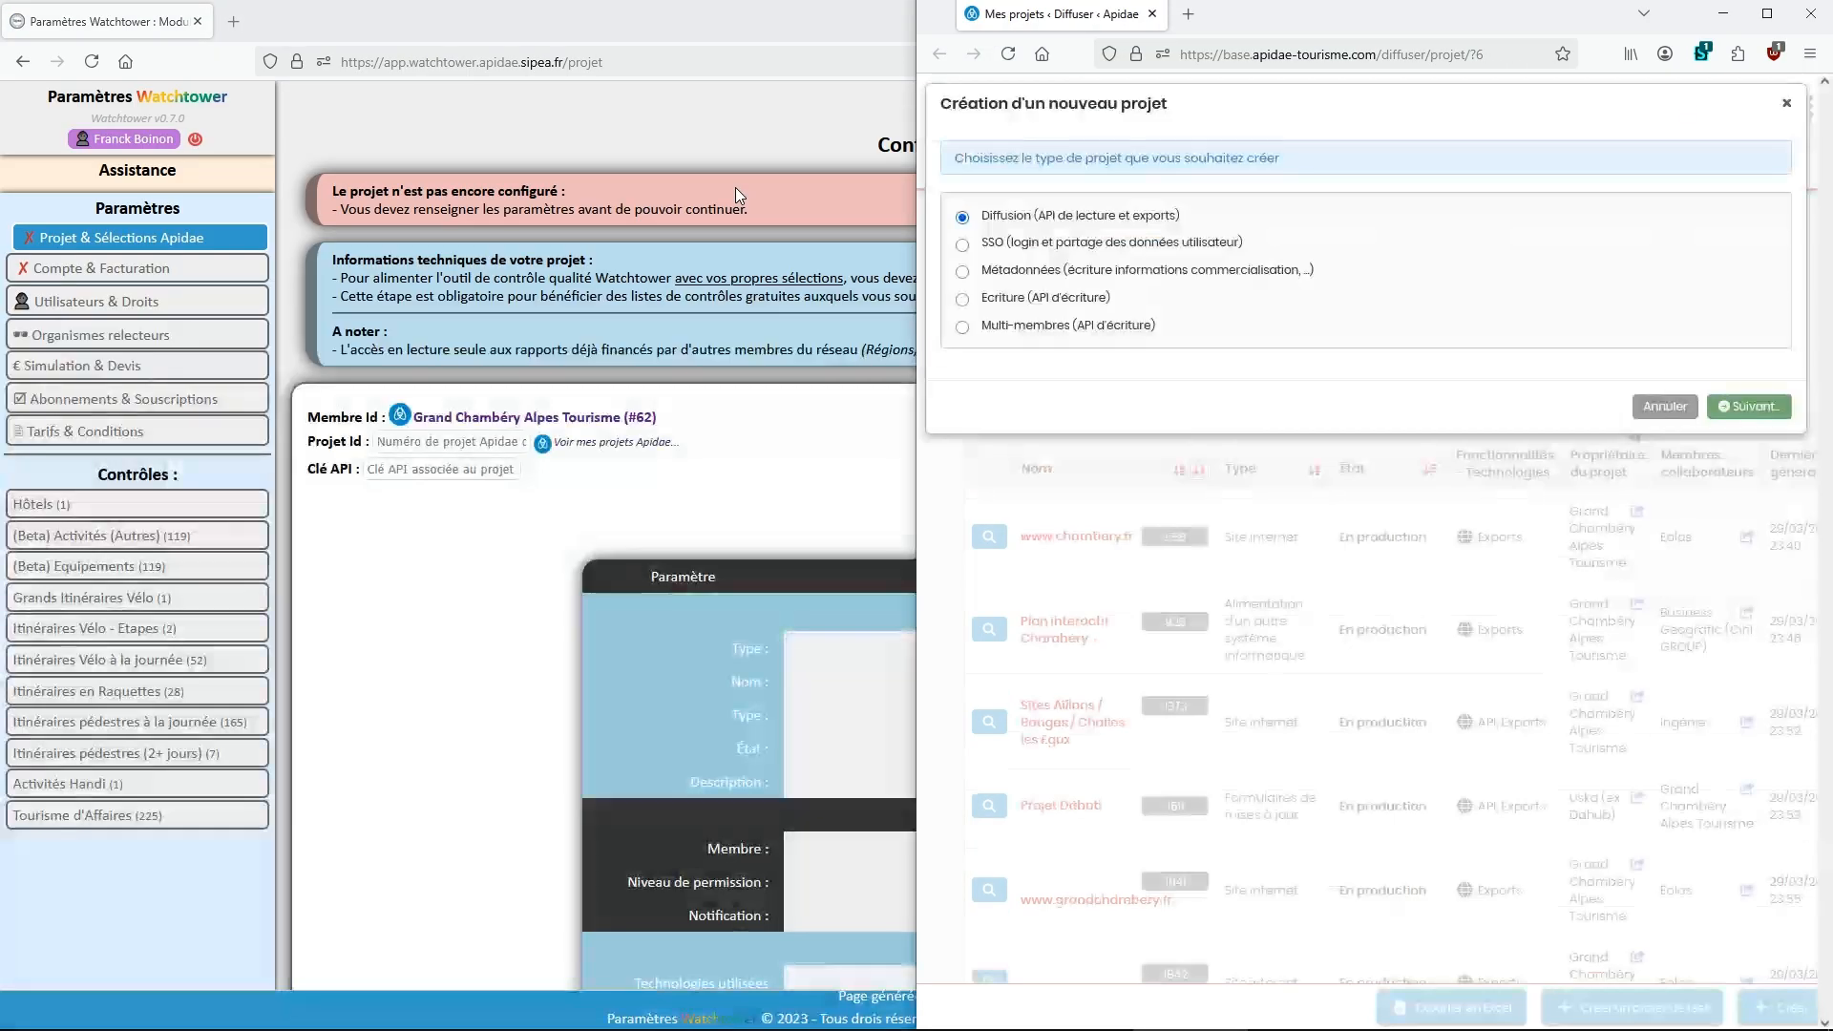
left_click(716, 17)
key("super+Left")
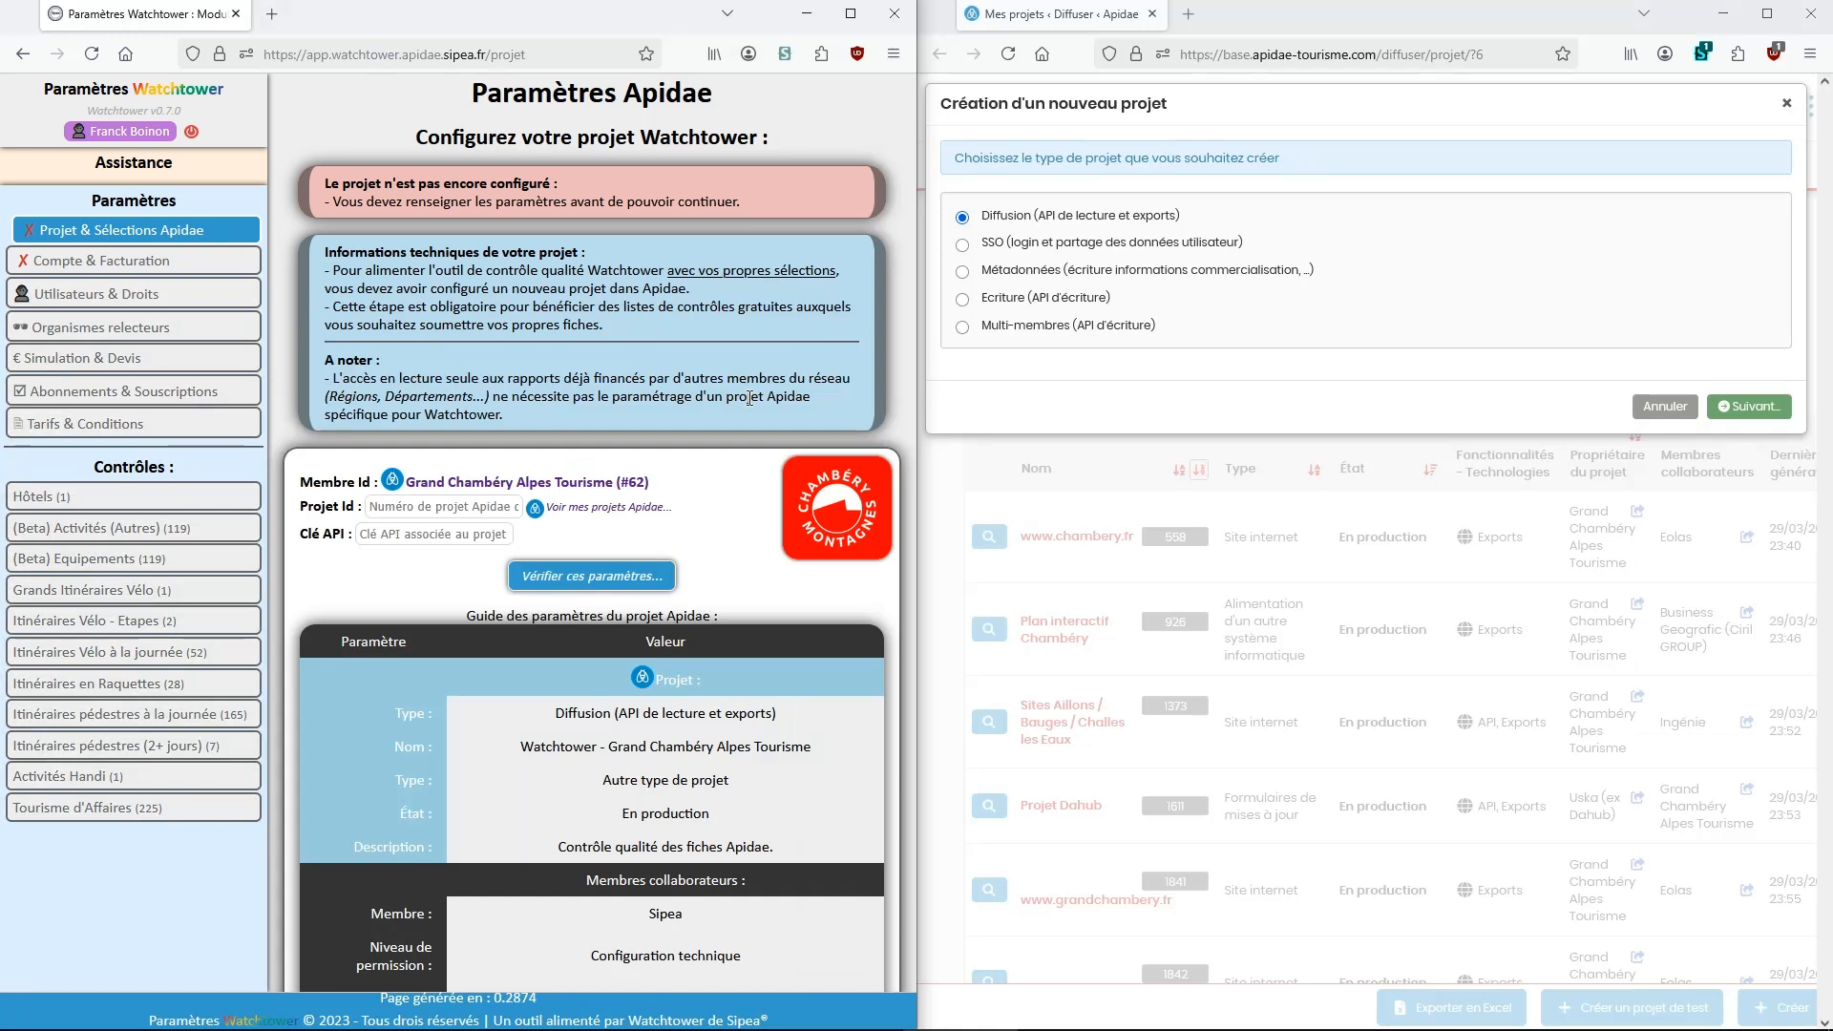
scroll(706, 521, "down", 2)
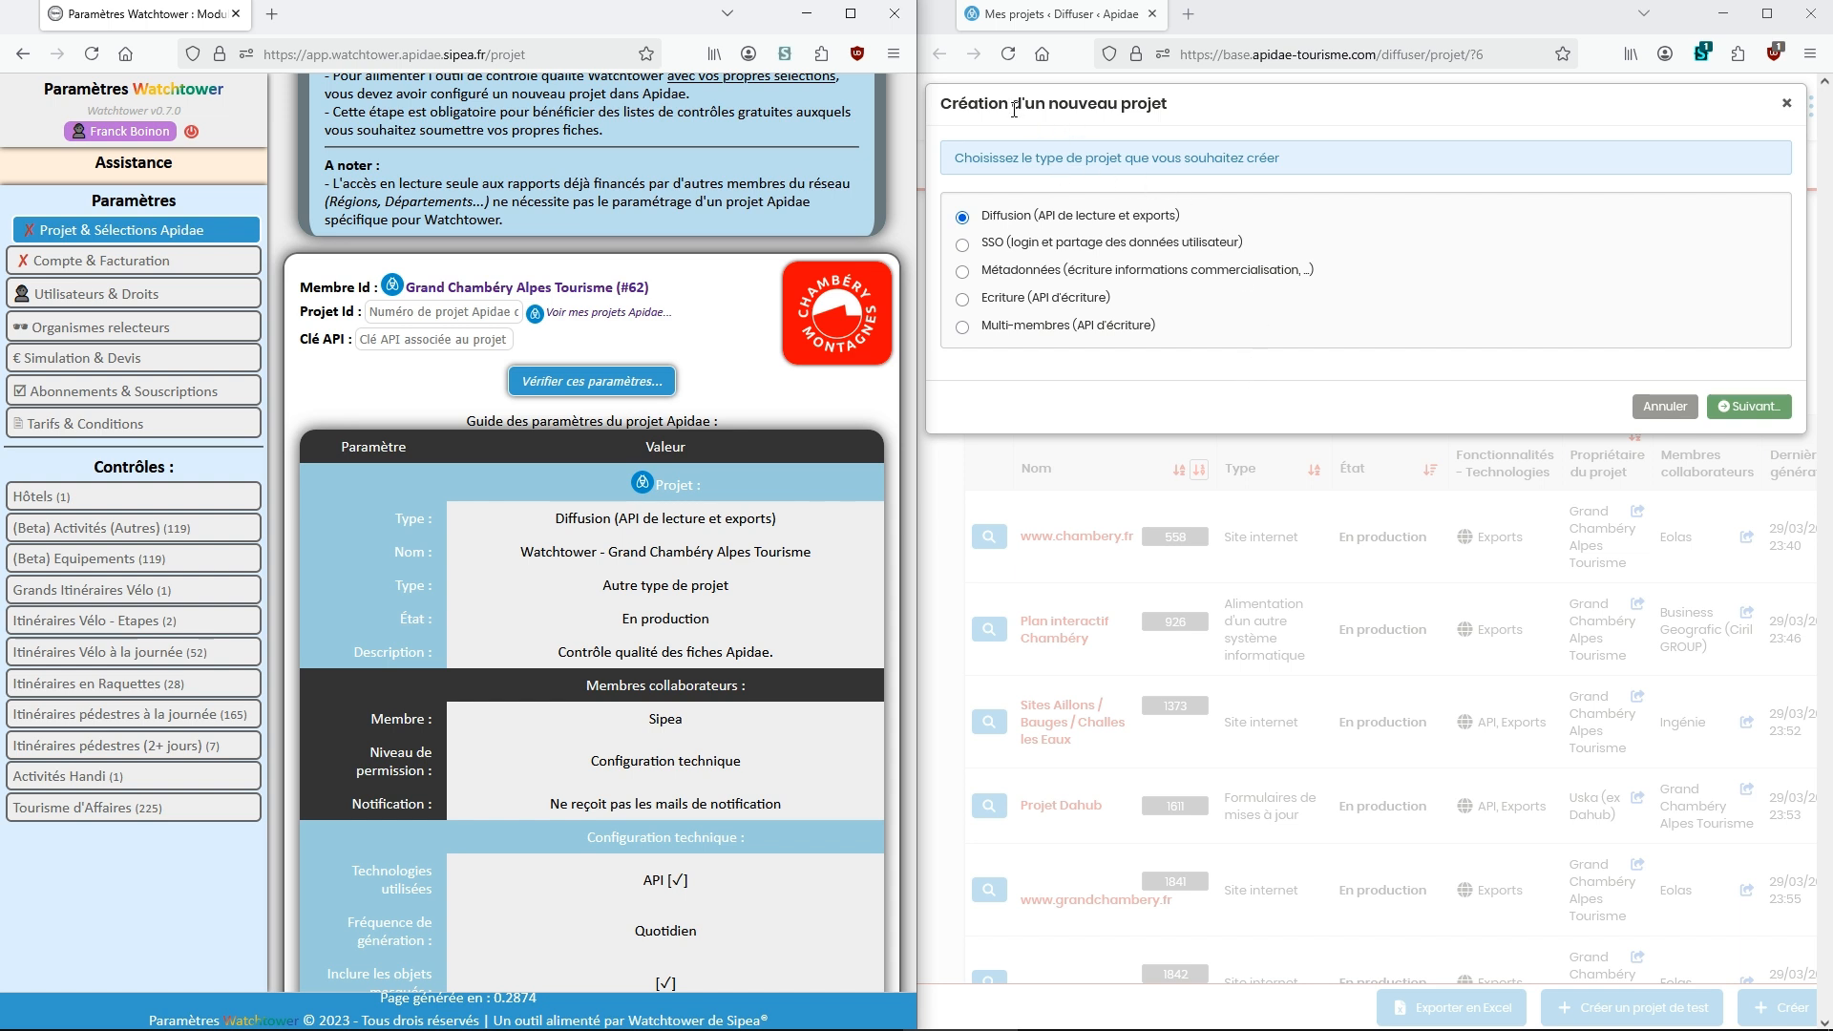
- Choose the "Diffusion (API de lecture et exports)" project type and name the project "Watchtower - Grand Chambéry Alpes Tourisme"
left_click(1741, 405)
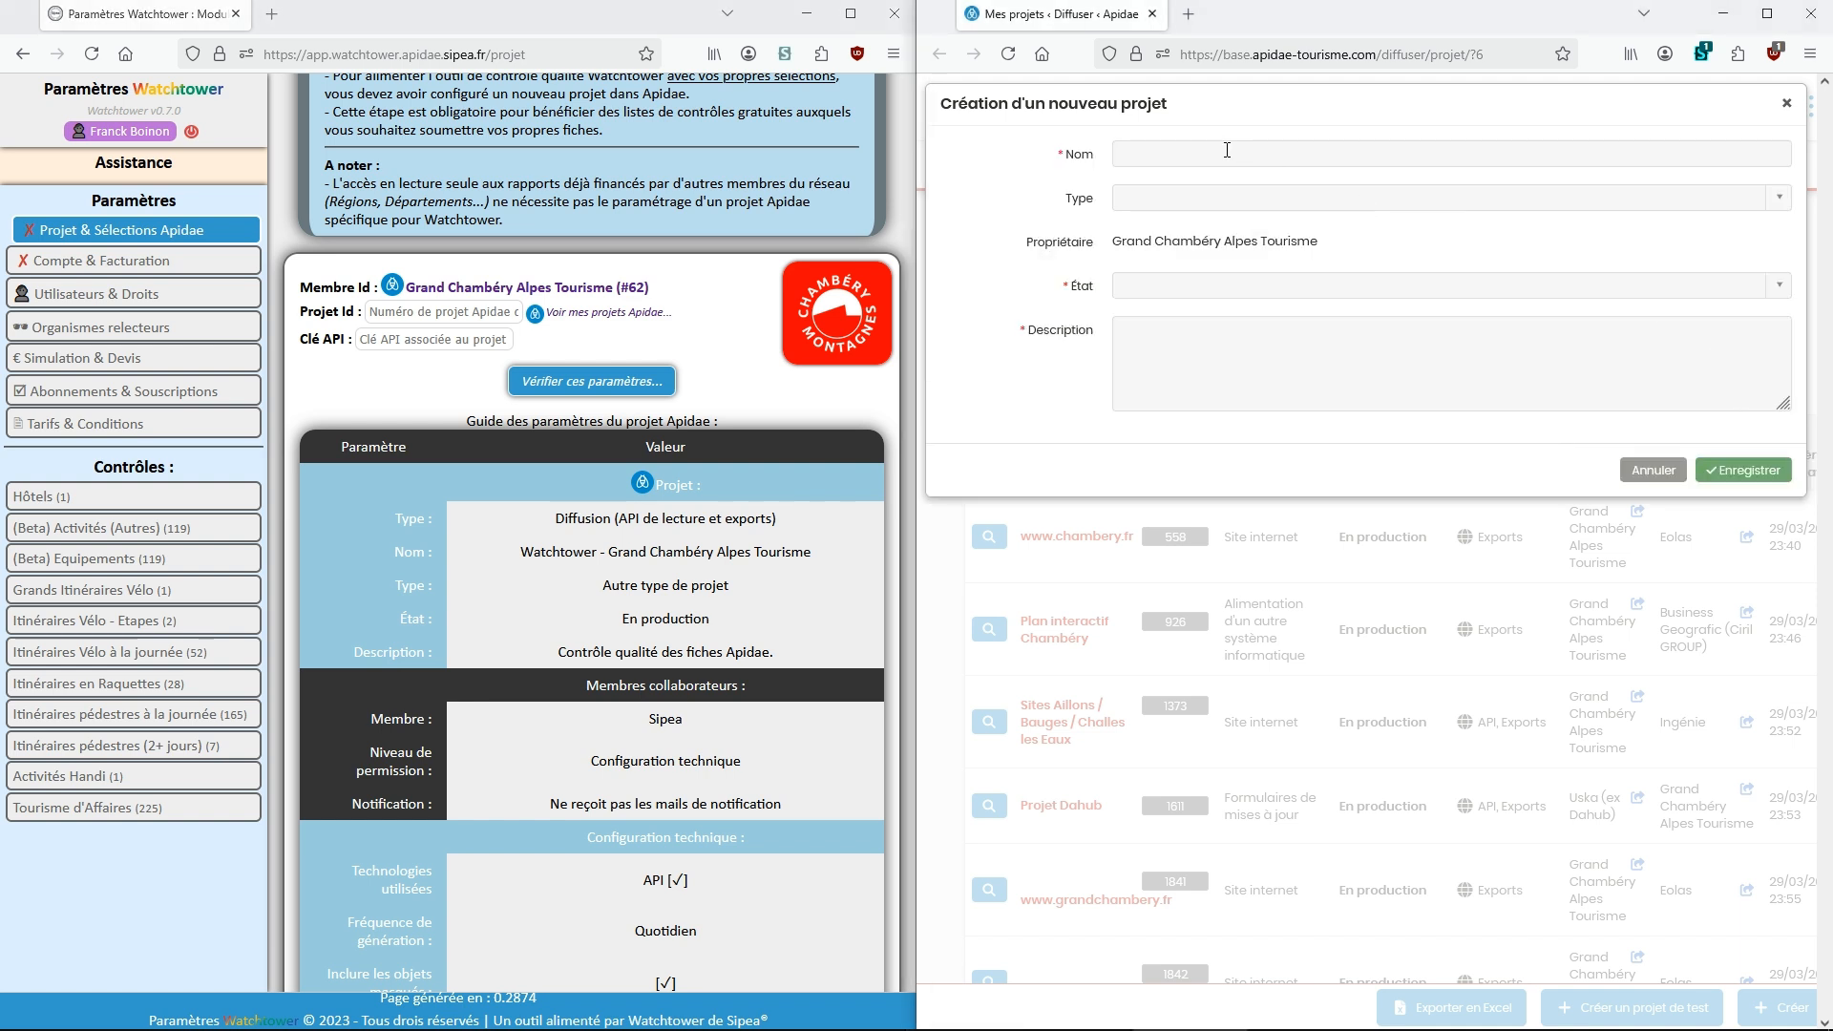
left_click_drag(521, 551, 816, 557)
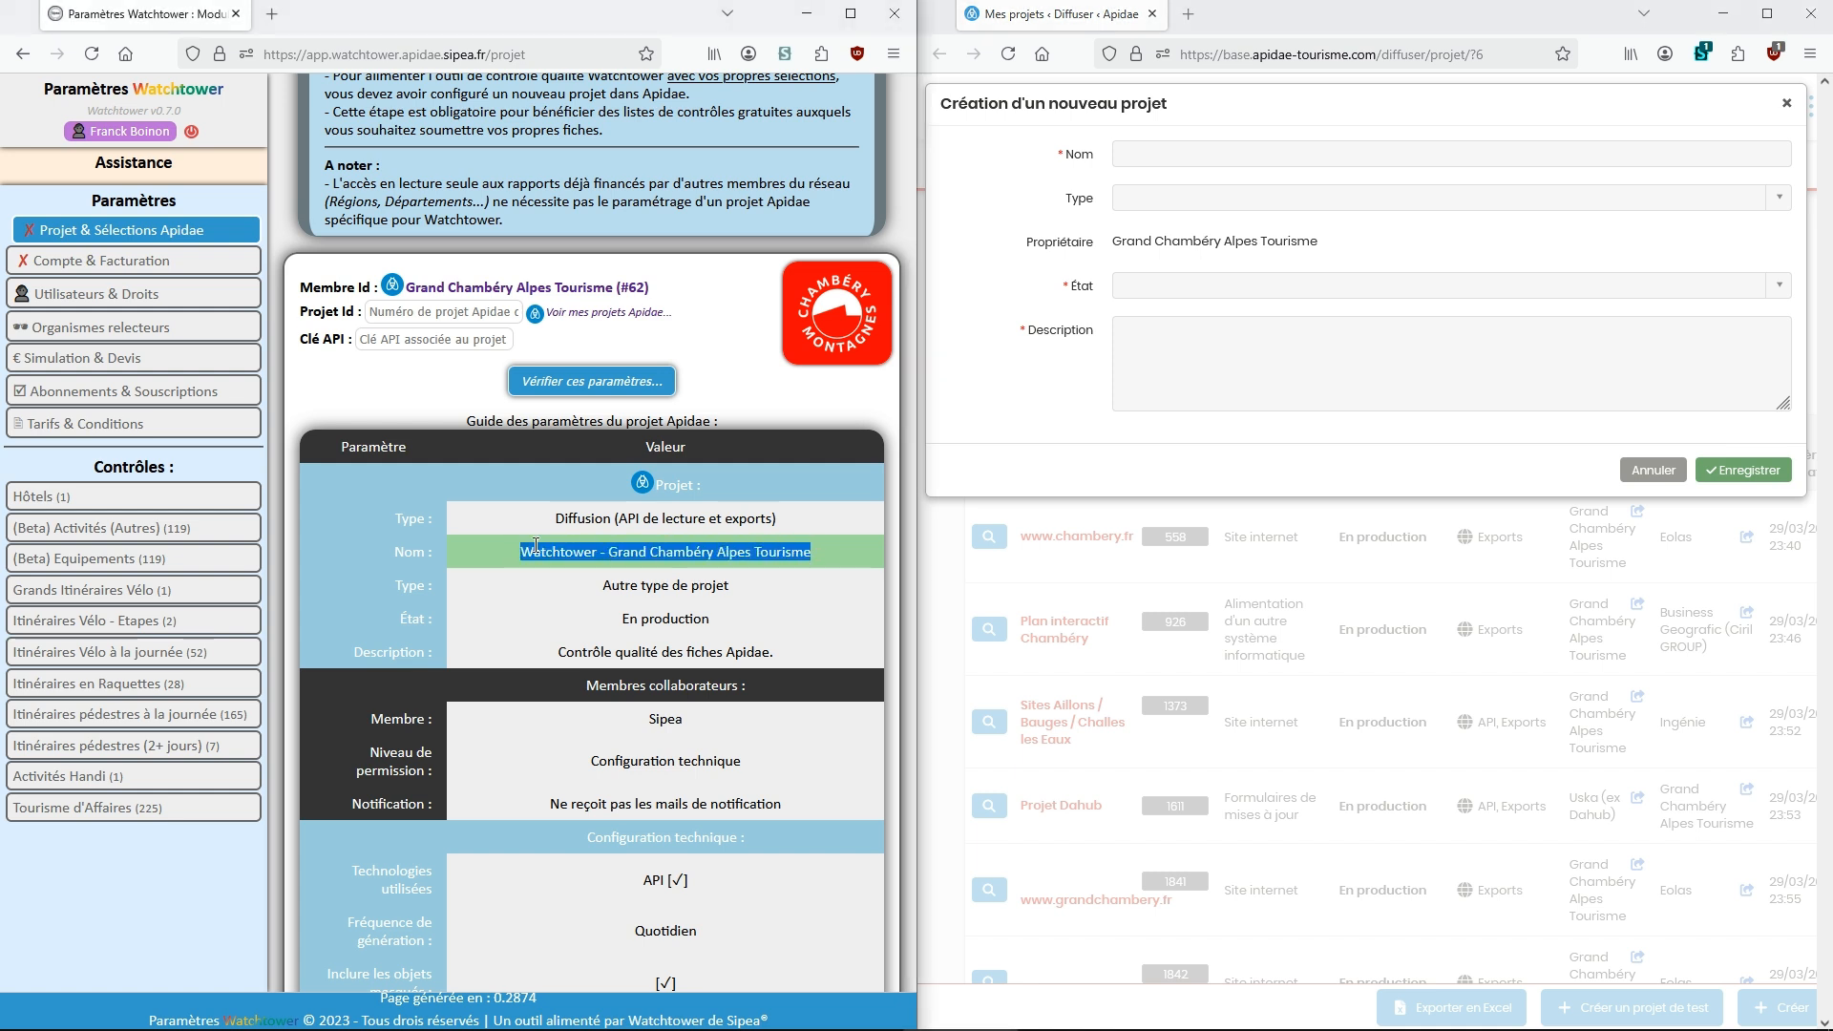
left_click(1200, 156)
type("Watchtower - Grand Chambéry Alpes Tourisme")
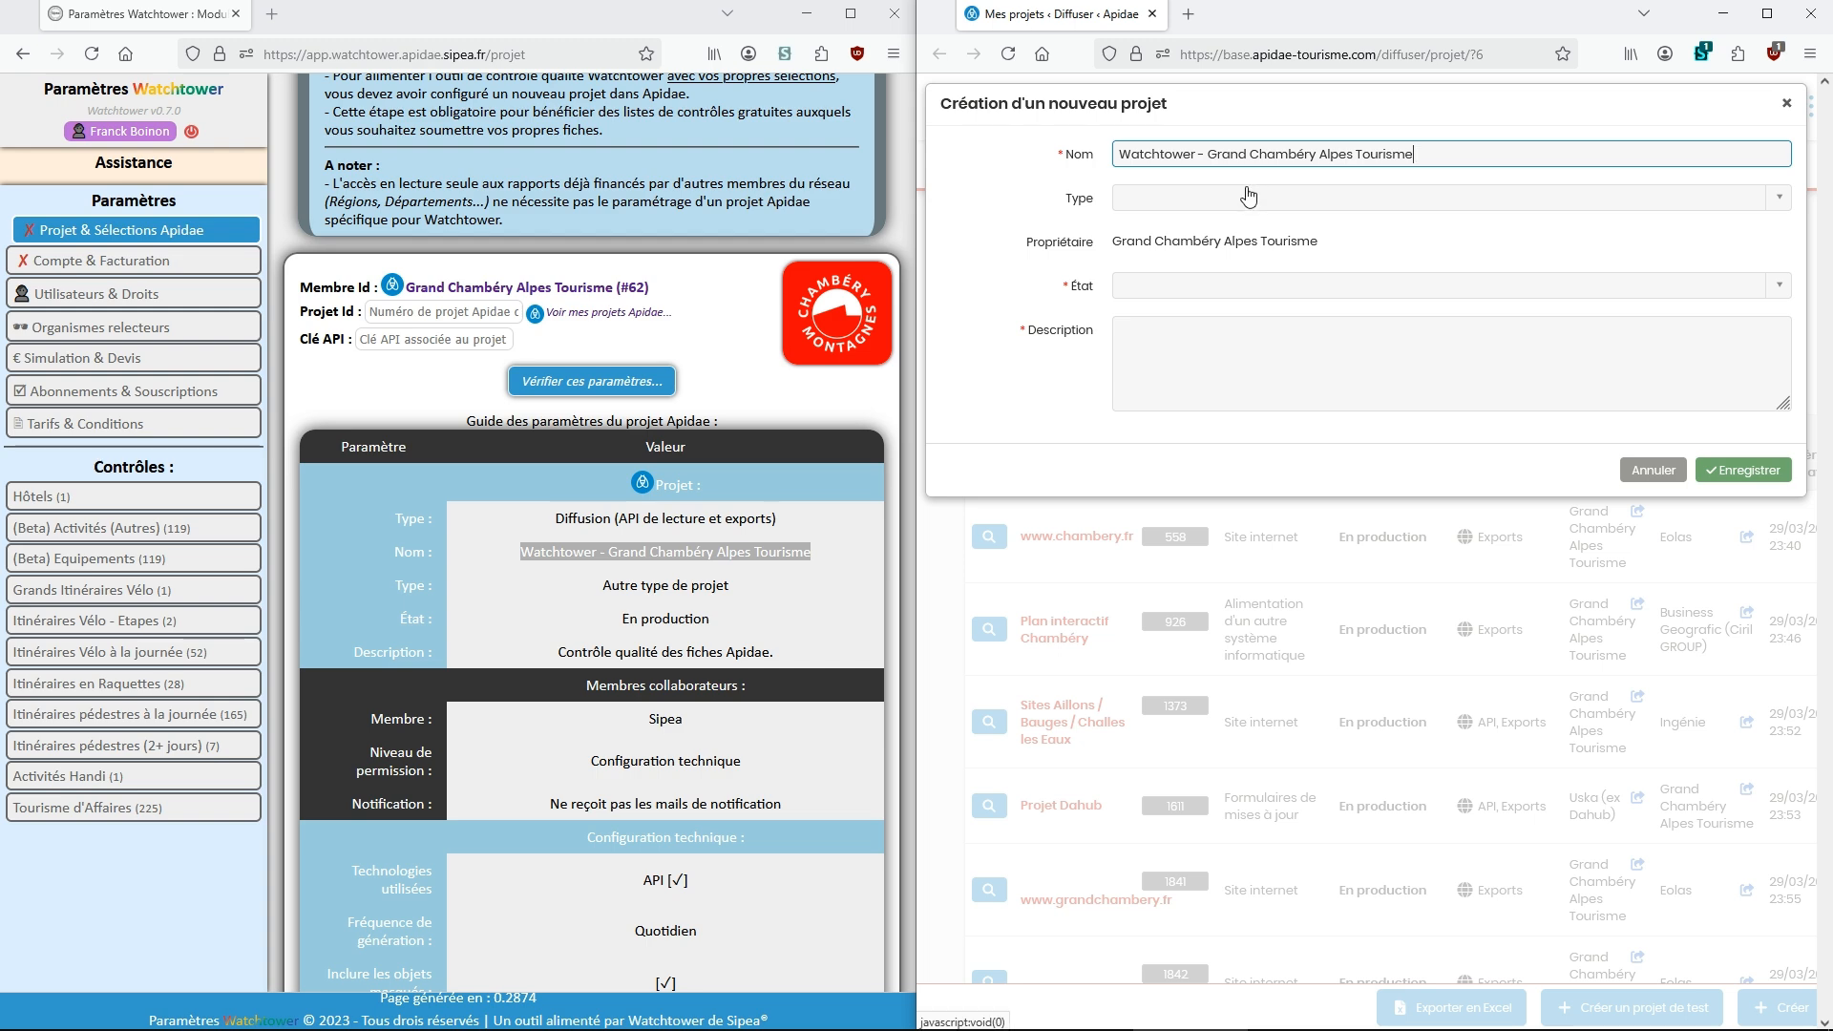
- Set the new project's type to "Autre type de projet" and its state to "En production"
left_click_drag(588, 590, 748, 595)
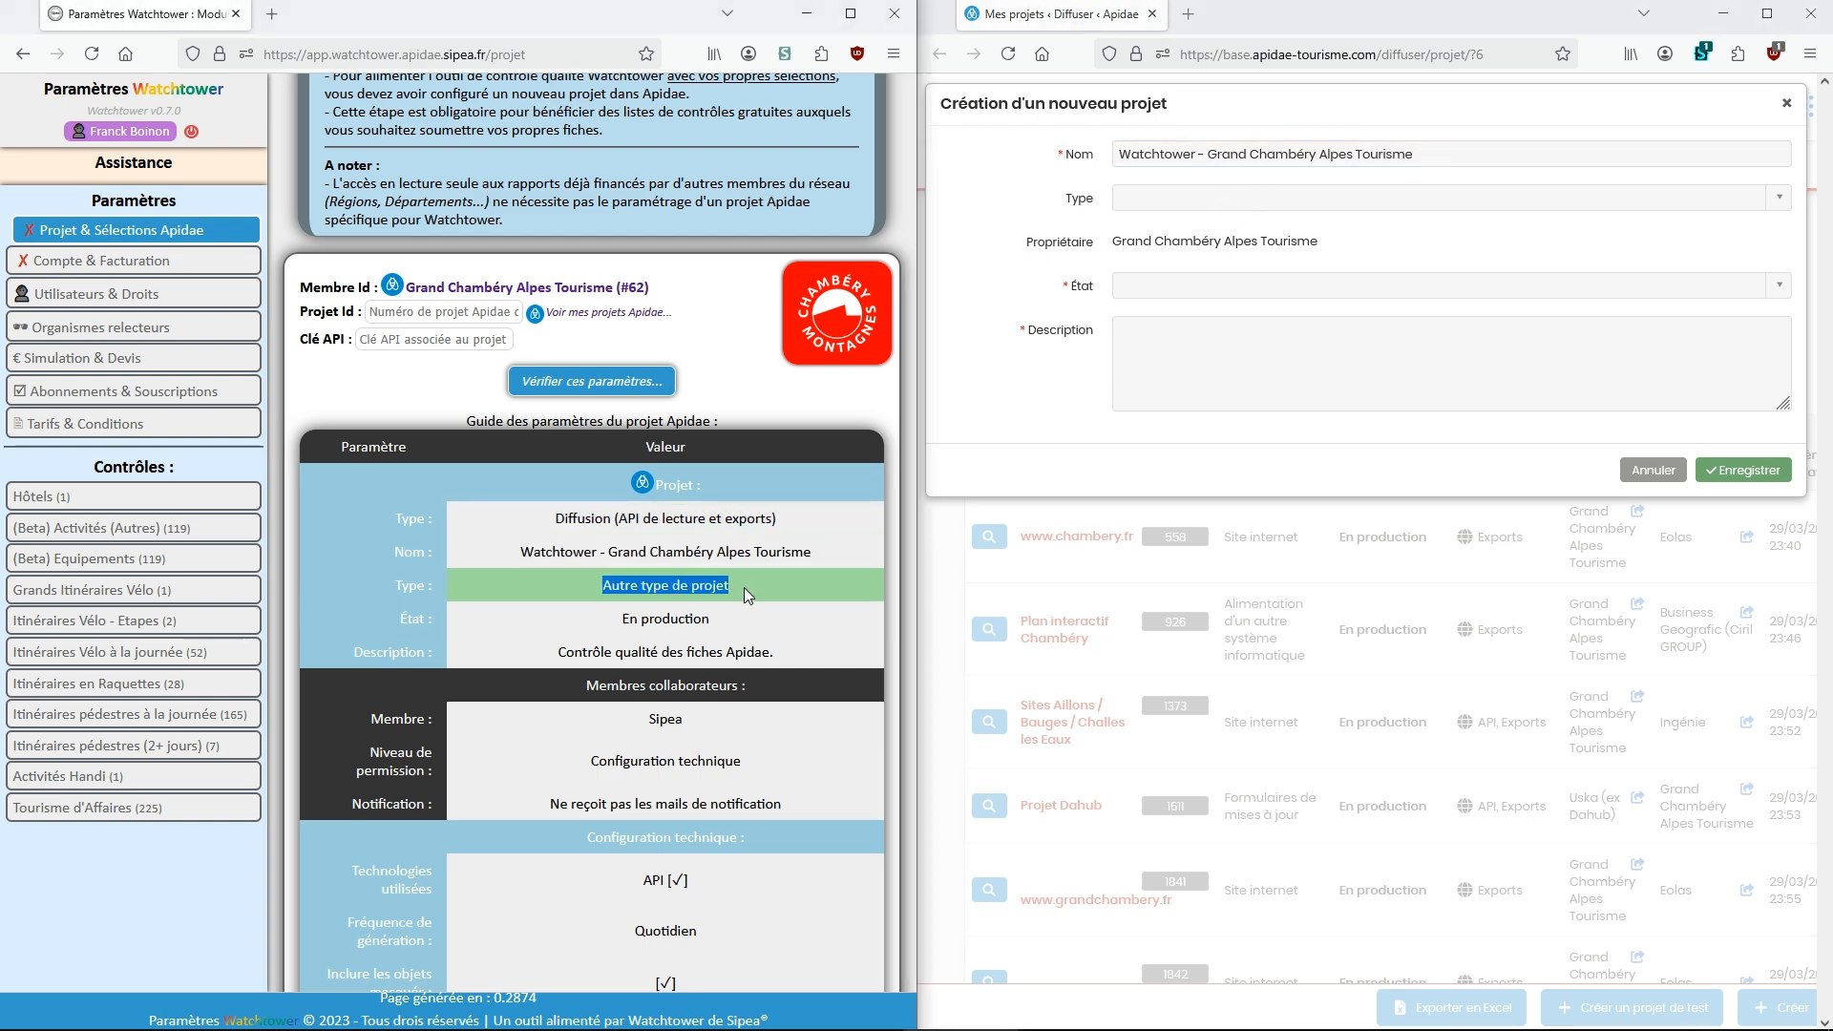
key("ctrl+c")
left_click(1146, 201)
key("ctrl+v")
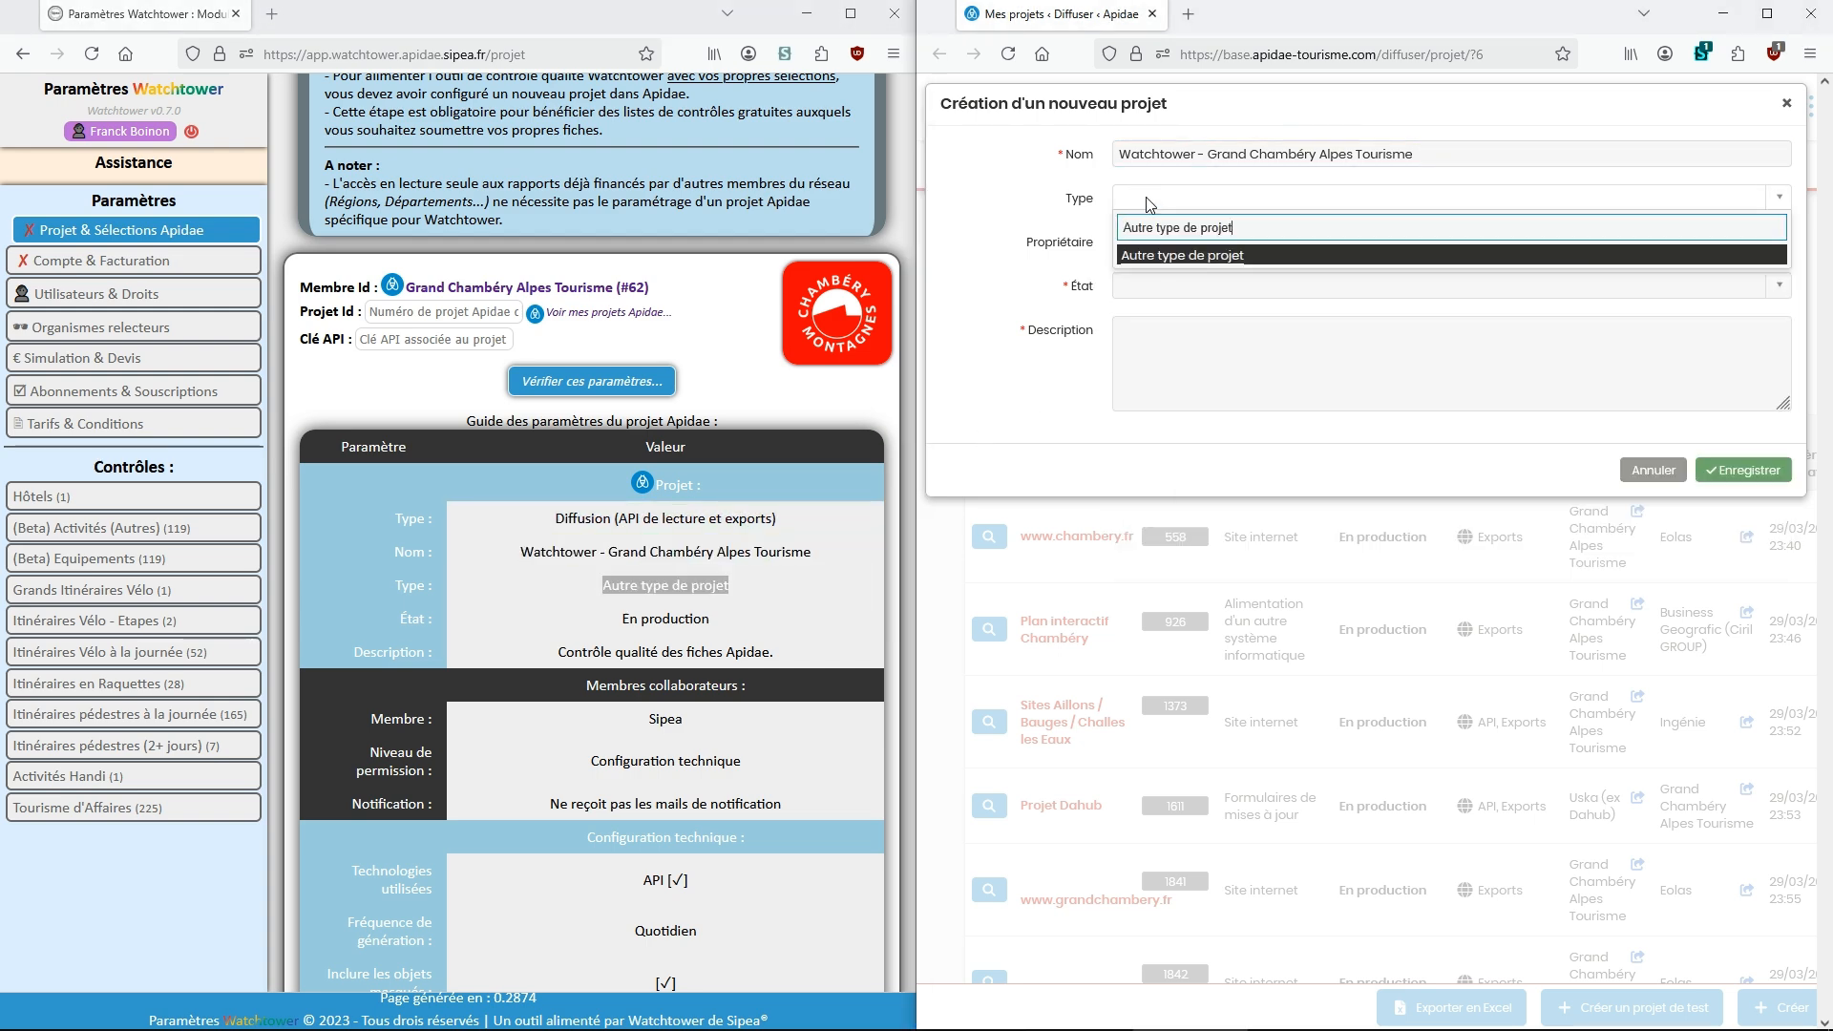
left_click(1178, 256)
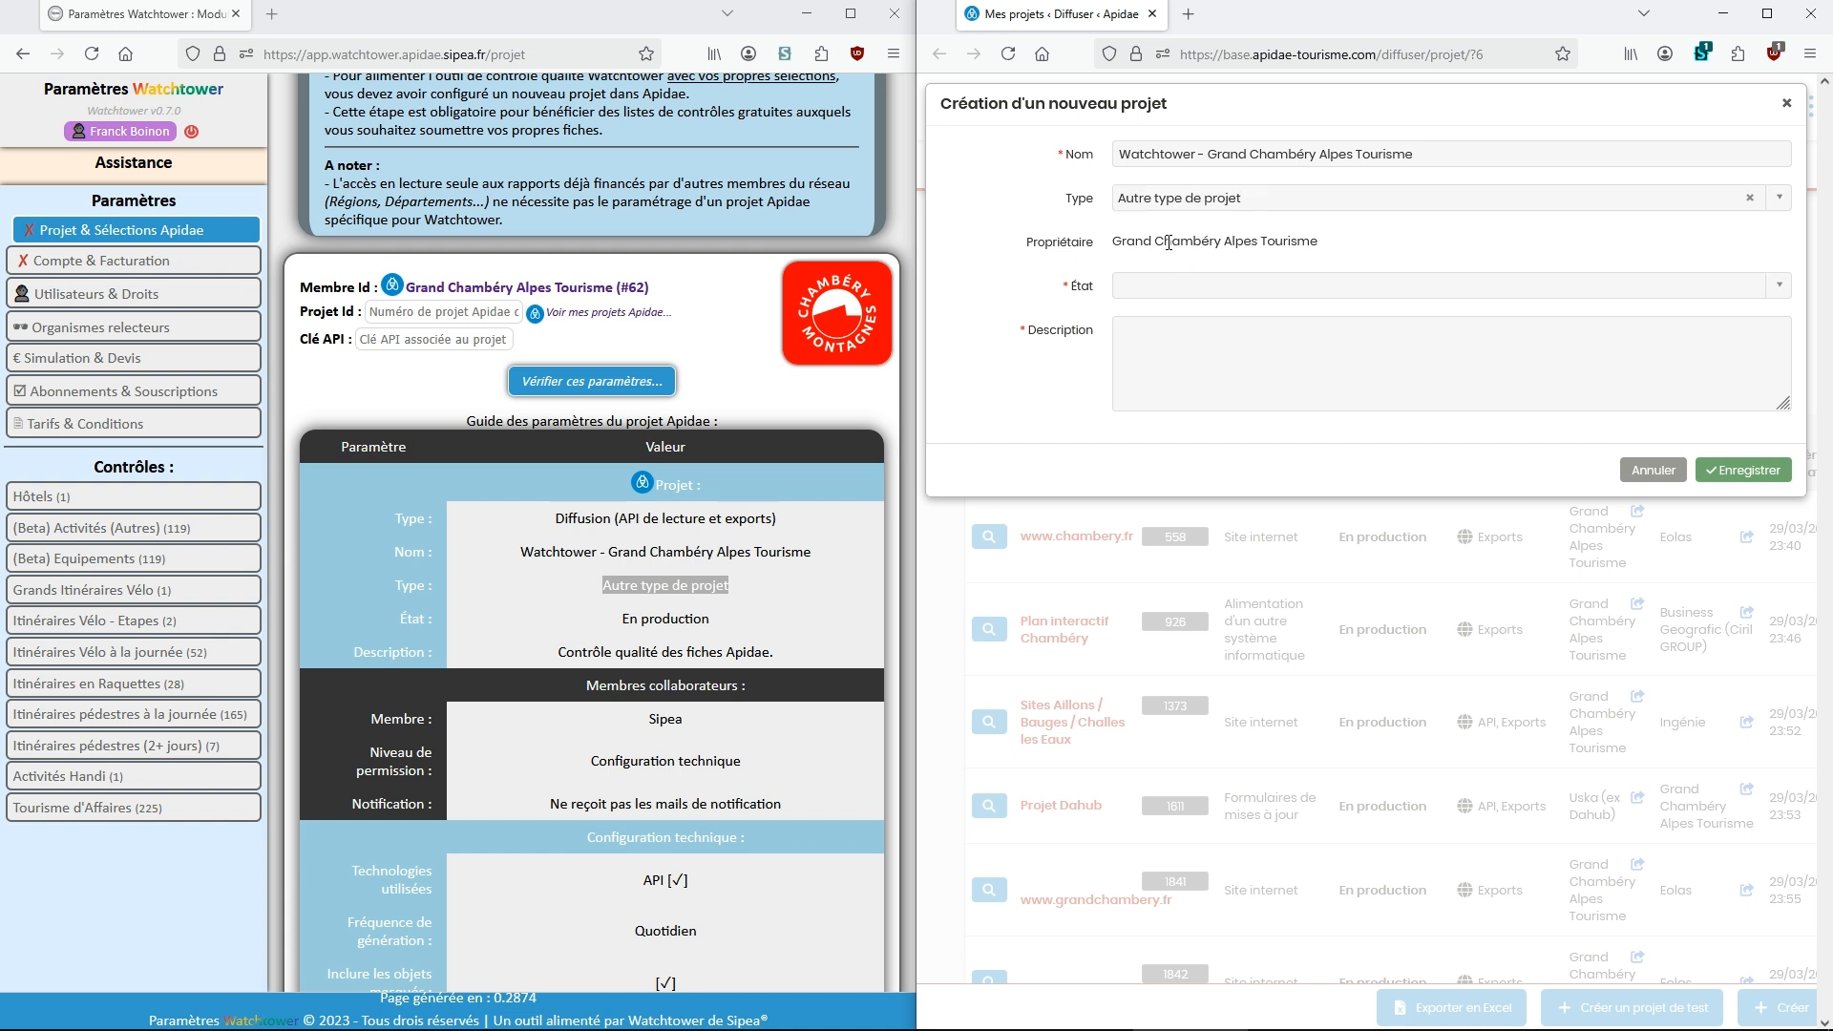
left_click(1137, 296)
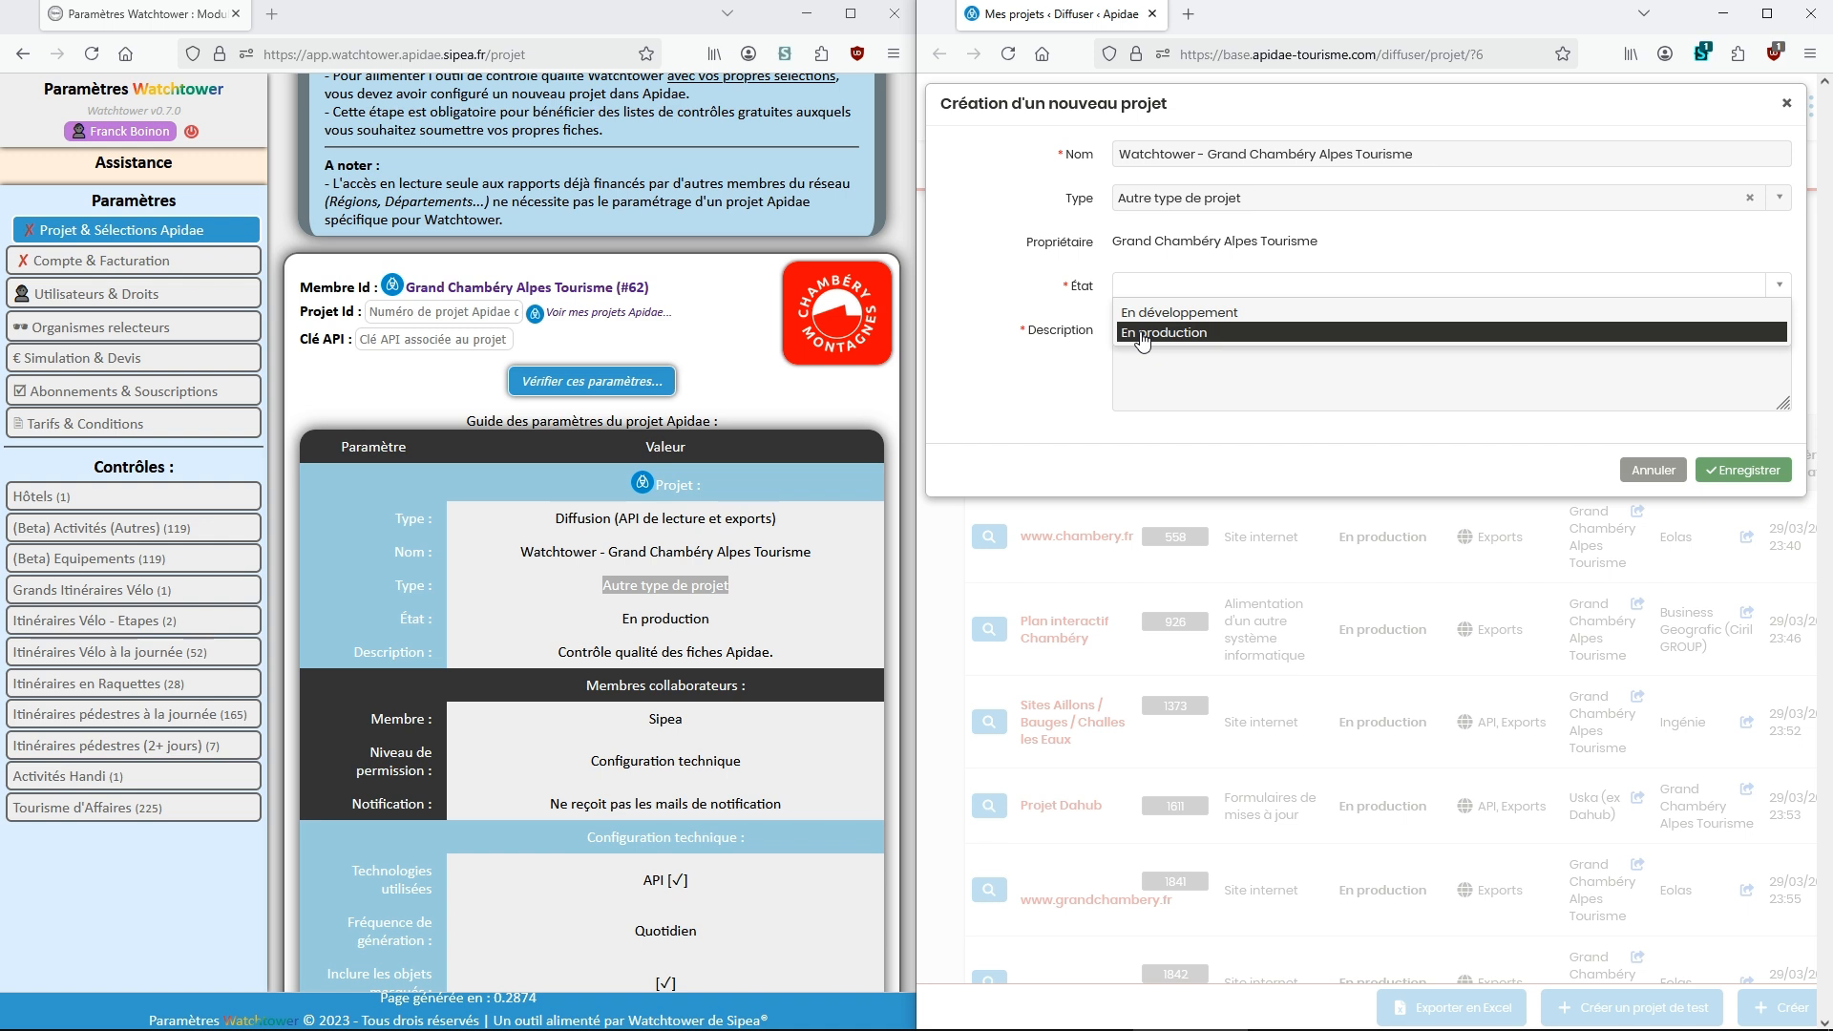
left_click(1142, 329)
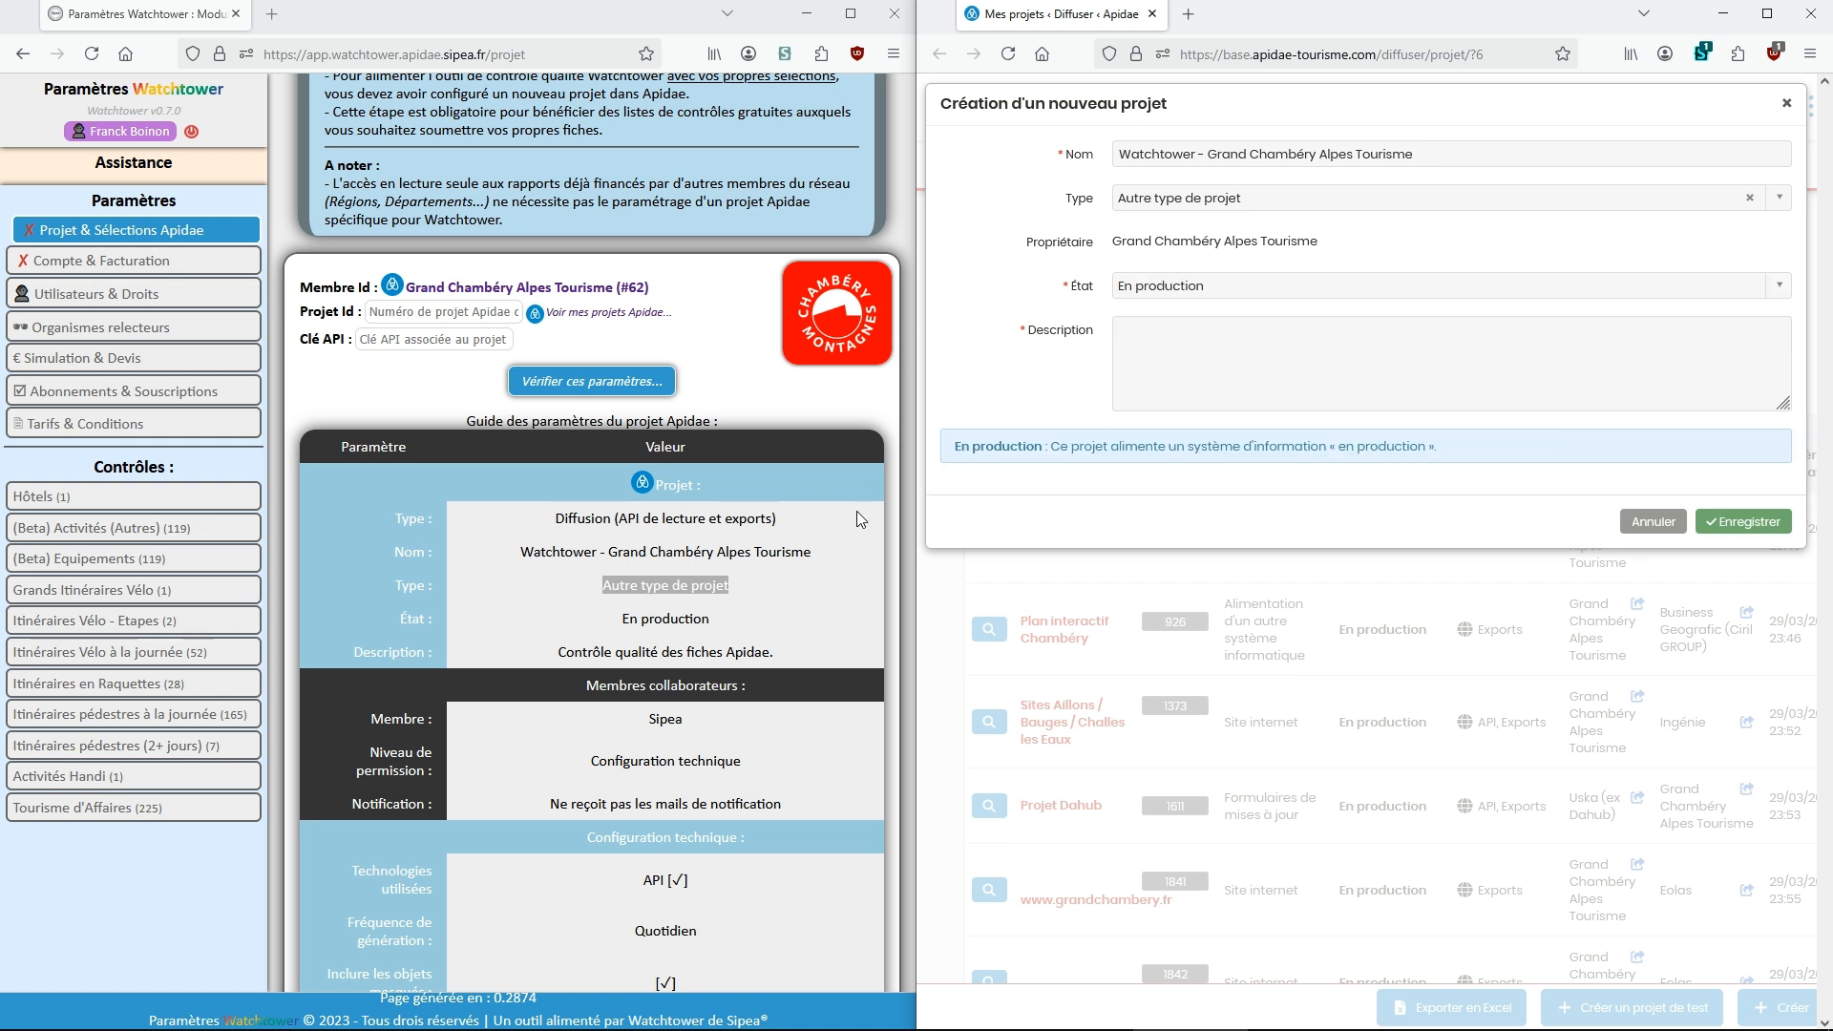
- Enter "Contrôle qualité des fiches Apidae." from the guide as the project description and save the new project
left_click_drag(535, 654, 780, 653)
key("ctrl+c")
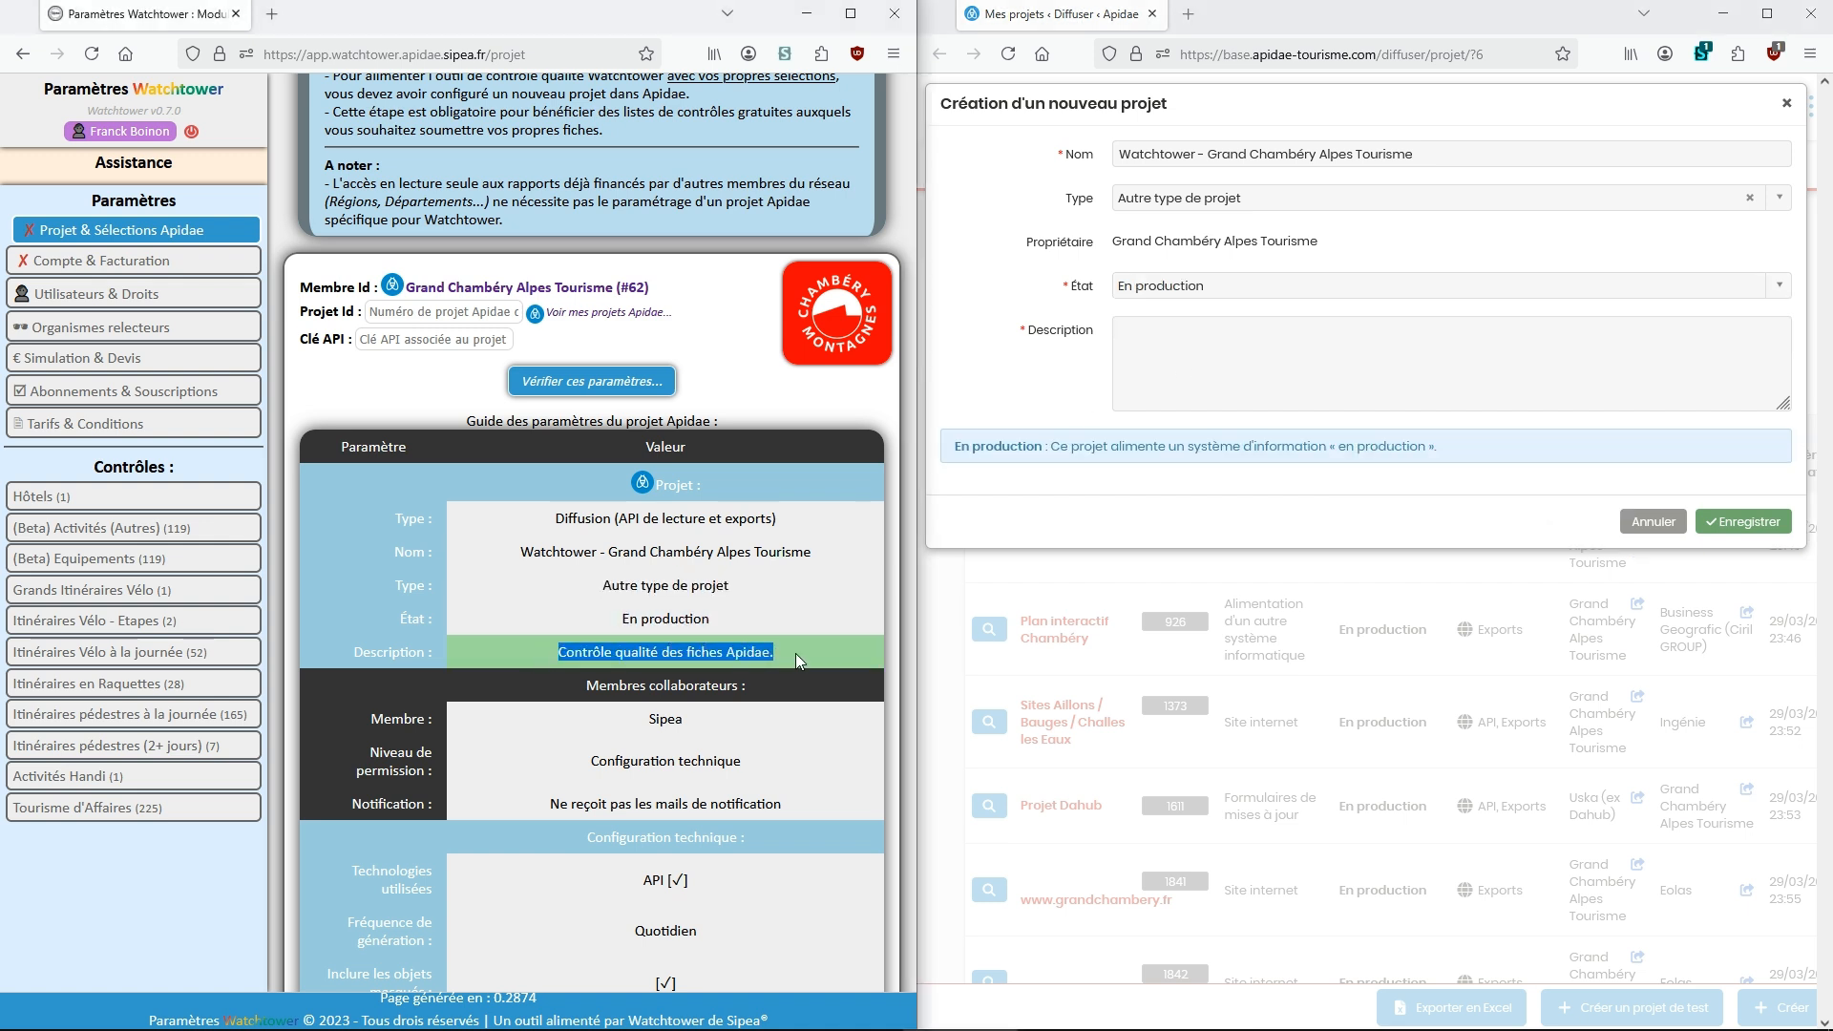
left_click(1160, 371)
key("ctrl+v")
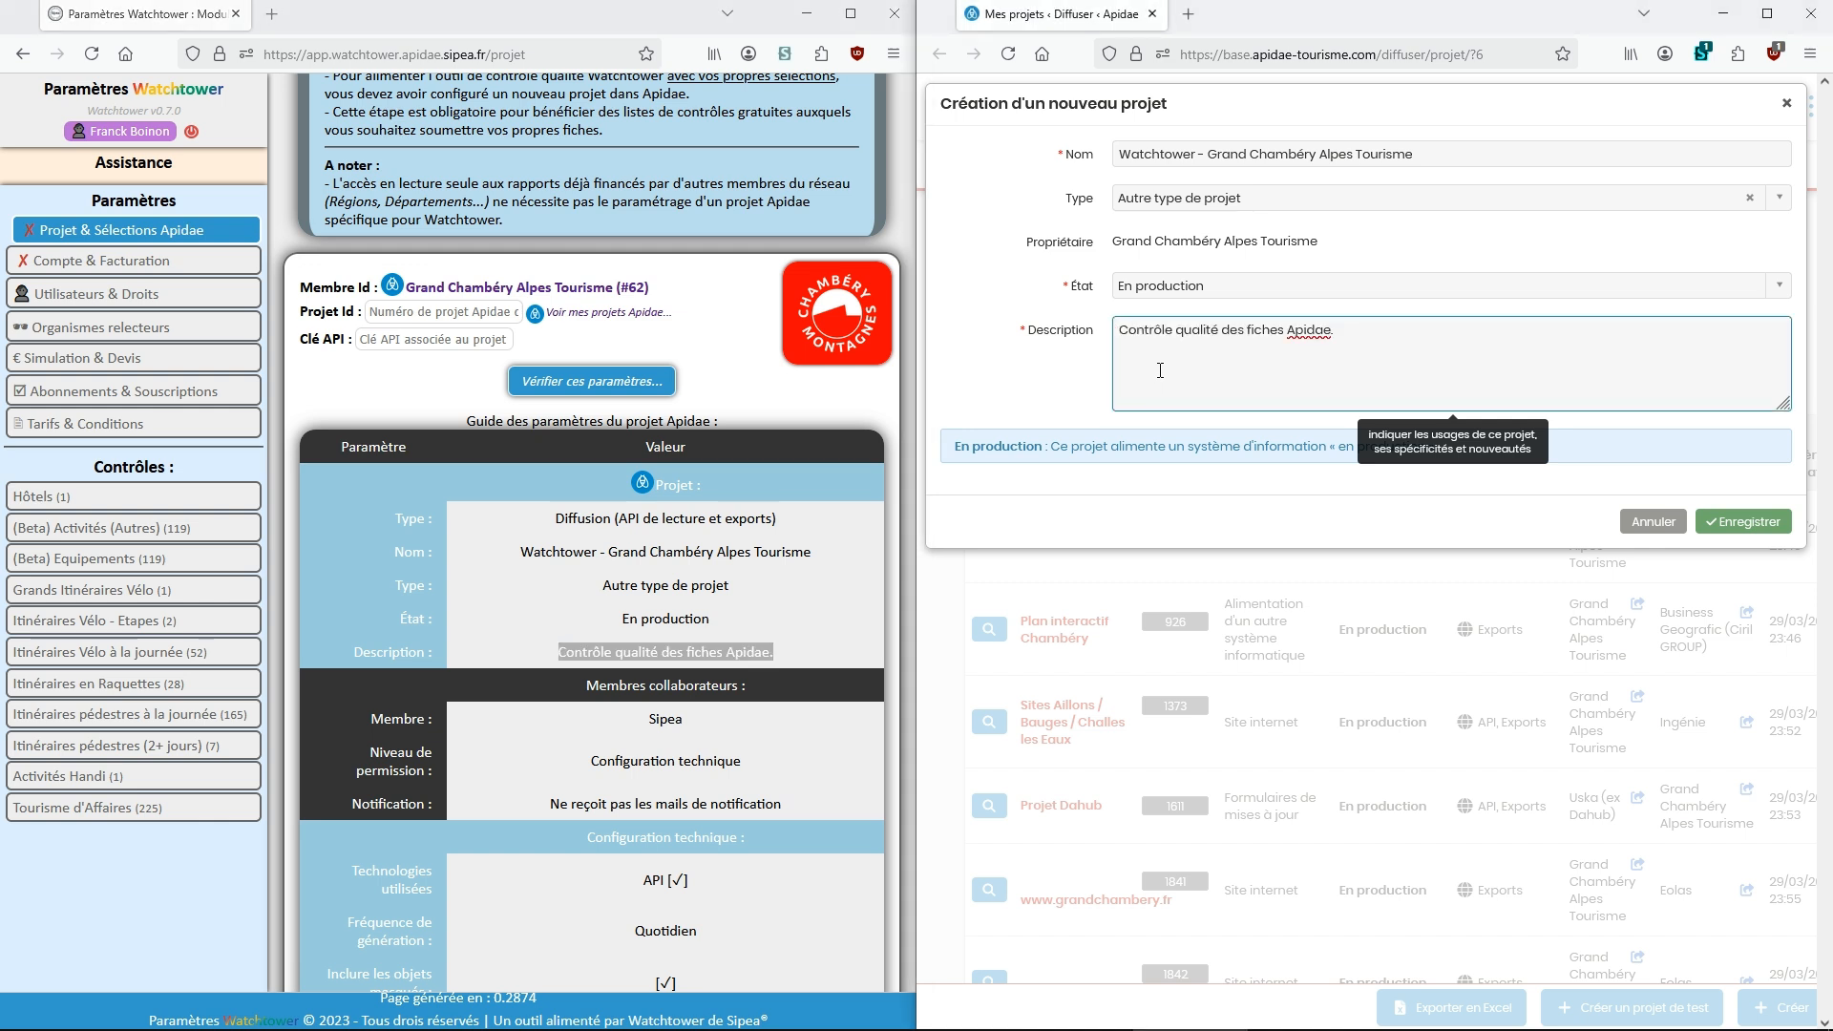
key("BackSpace")
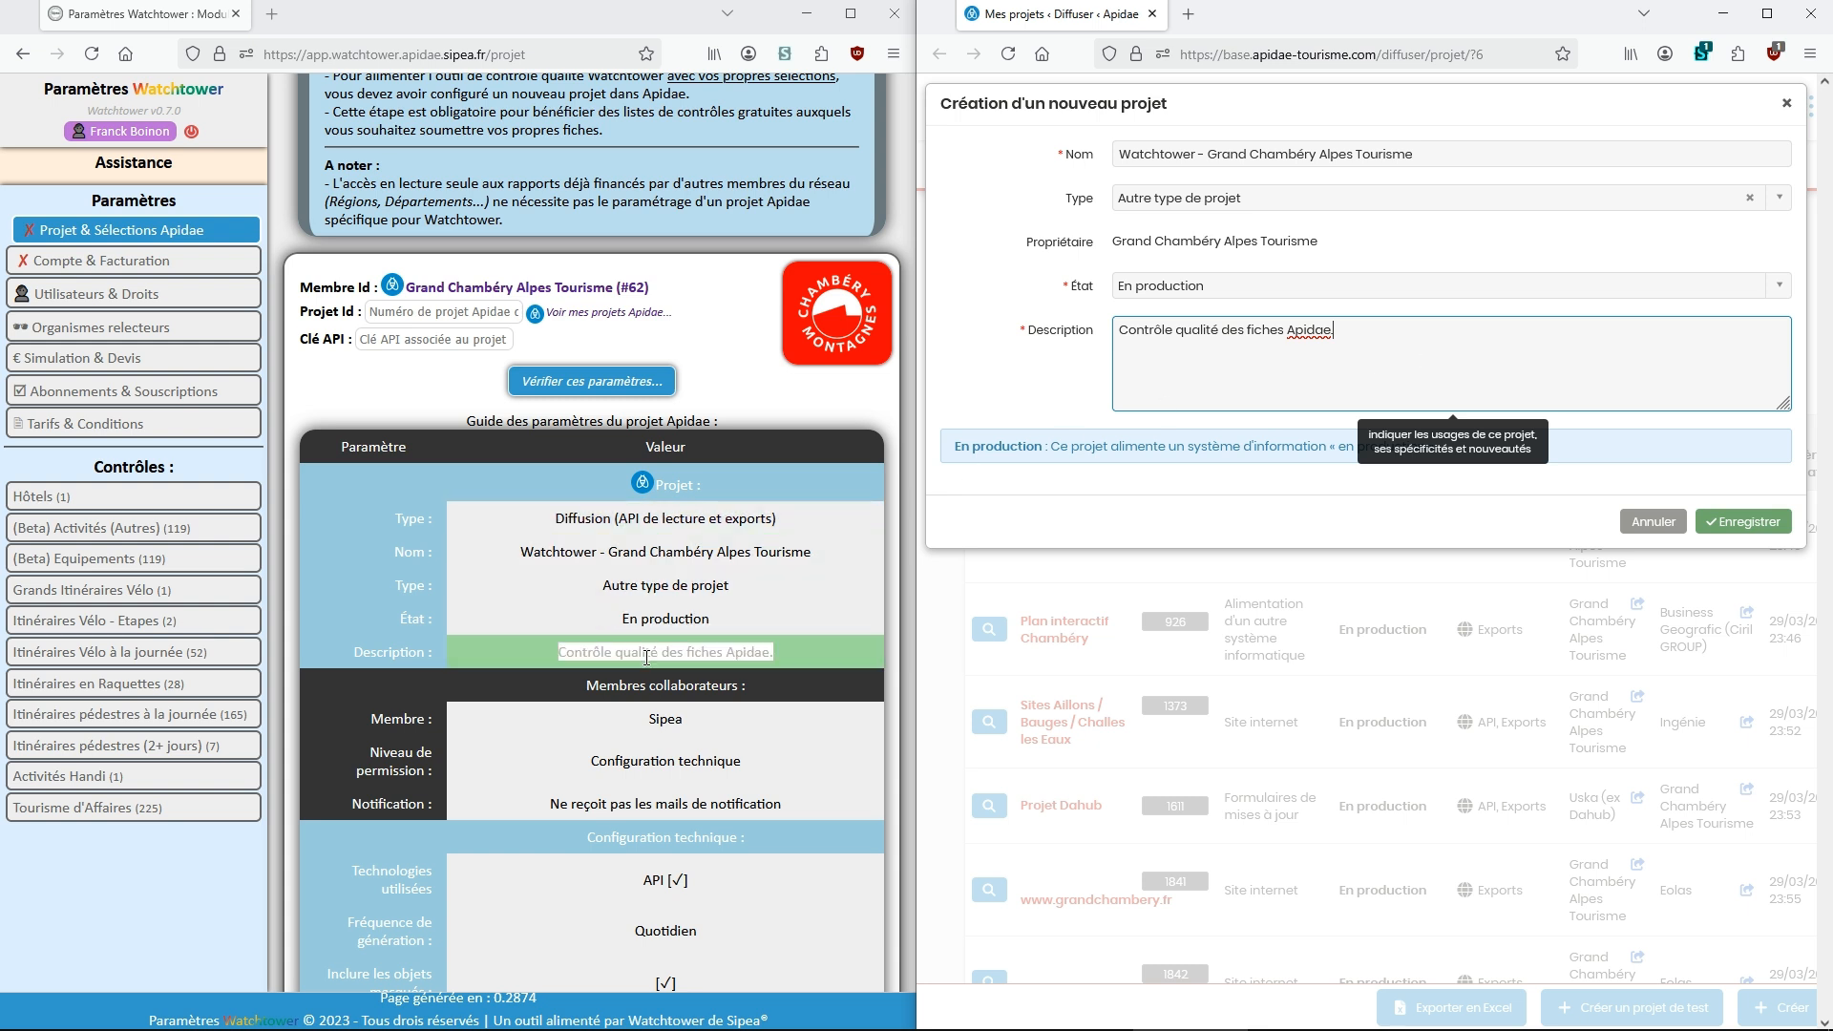
left_click(1761, 526)
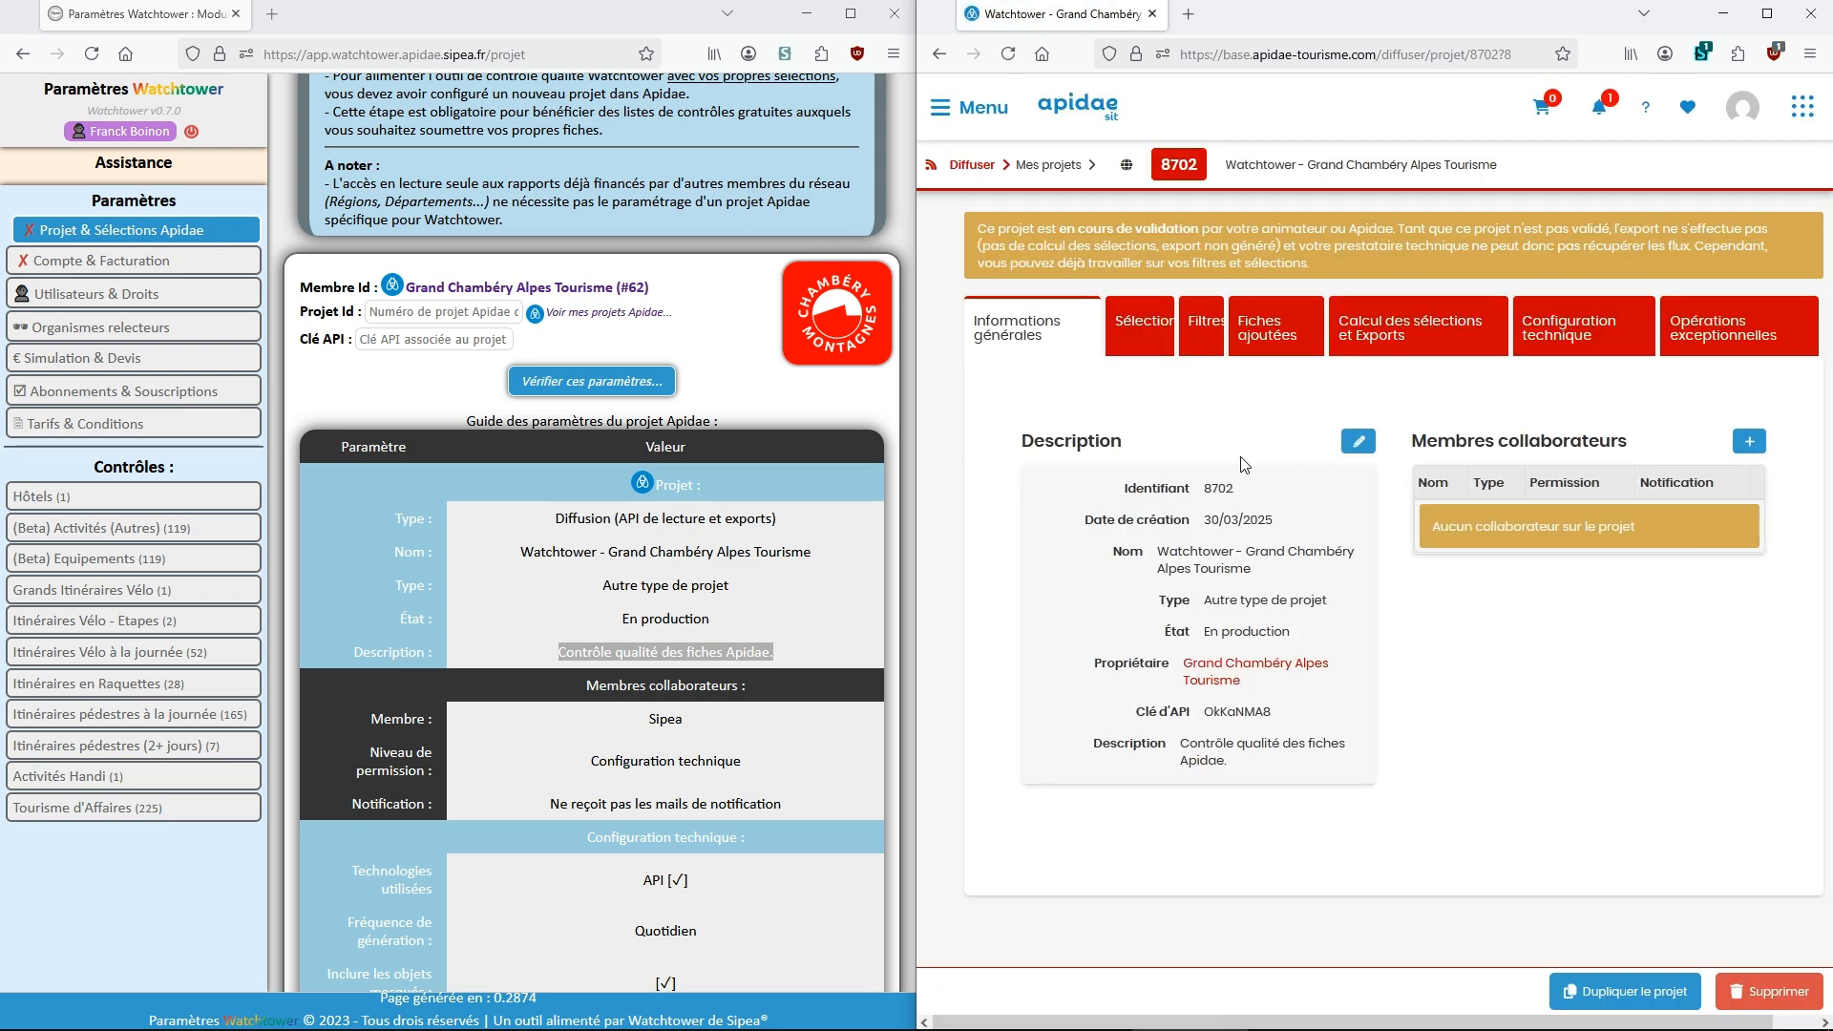
- Copy the new project's identifier and API key from Apidae into Watchtower's Projet Id and Clé API fields
double_click(1229, 488)
left_click(1243, 717)
double_click(1244, 717)
double_click(1229, 489)
left_click(405, 312)
key("ctrl+v")
double_click(1235, 711)
left_click(451, 351)
key("ctrl+v")
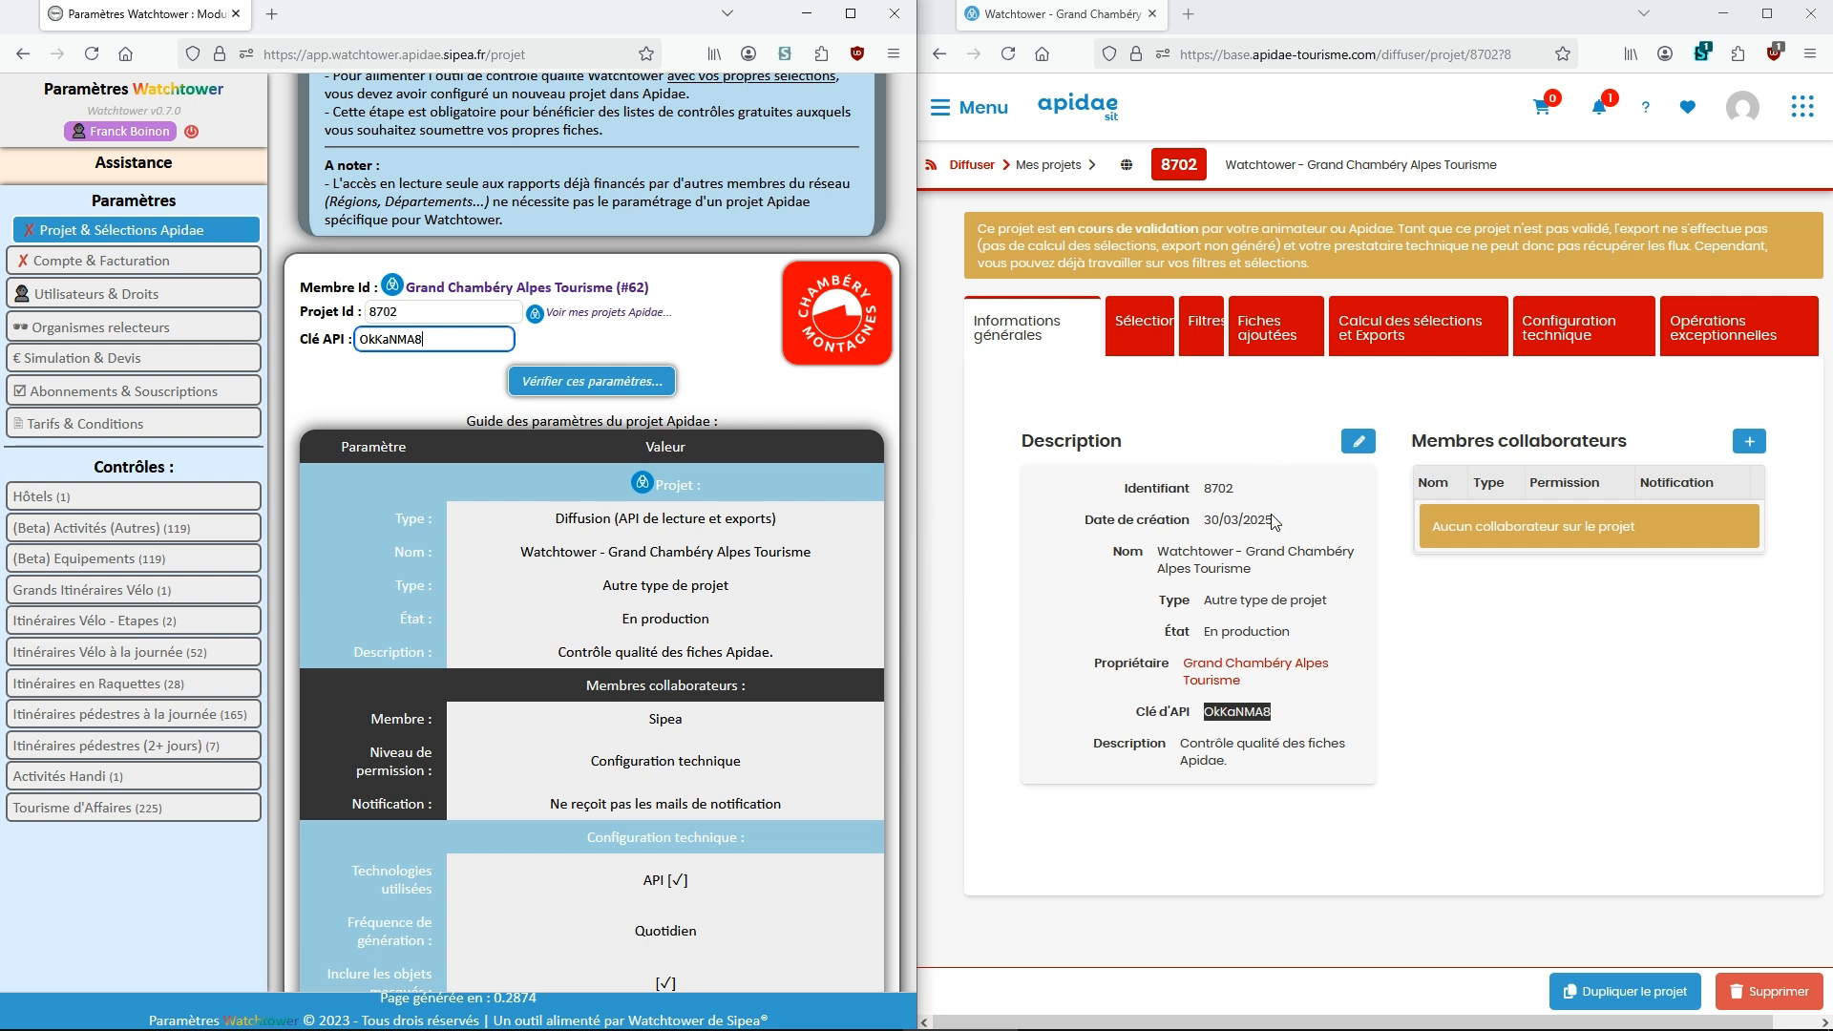
- Start adding a collaborating member to the Apidae project and choose Sipea as the member
scroll(741, 636, "down", 1)
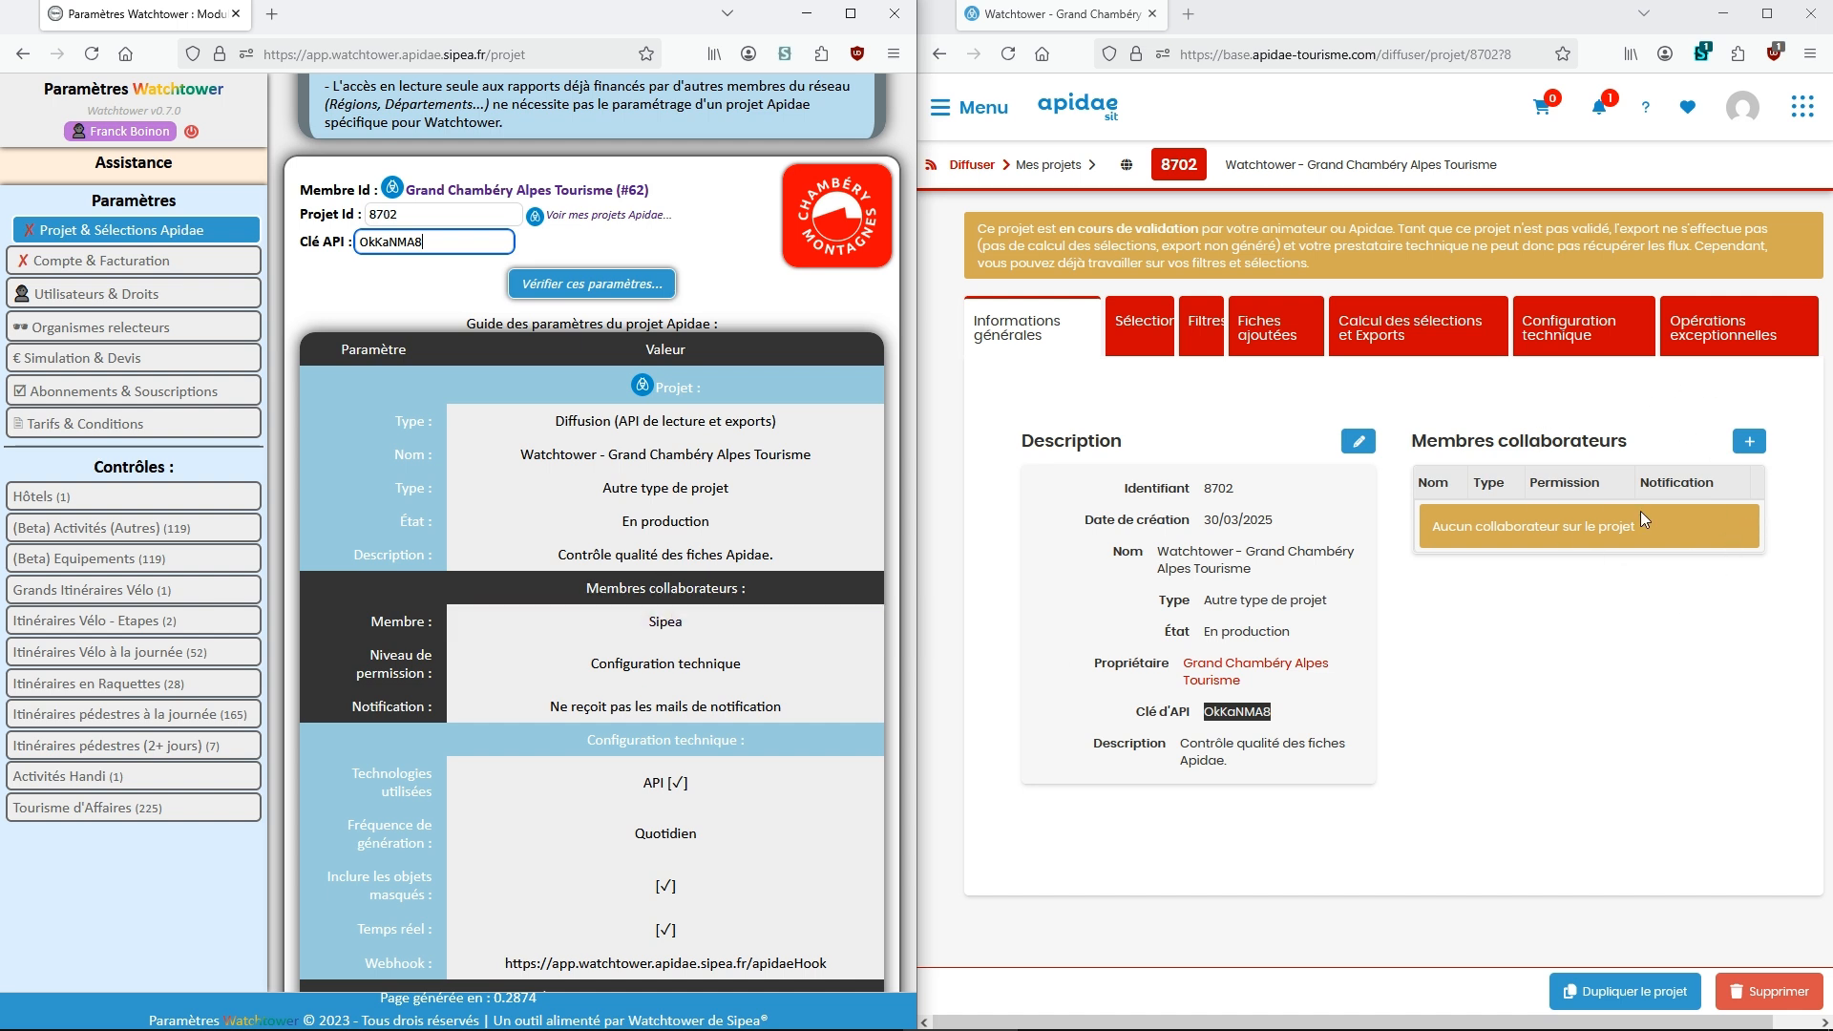
left_click(1761, 451)
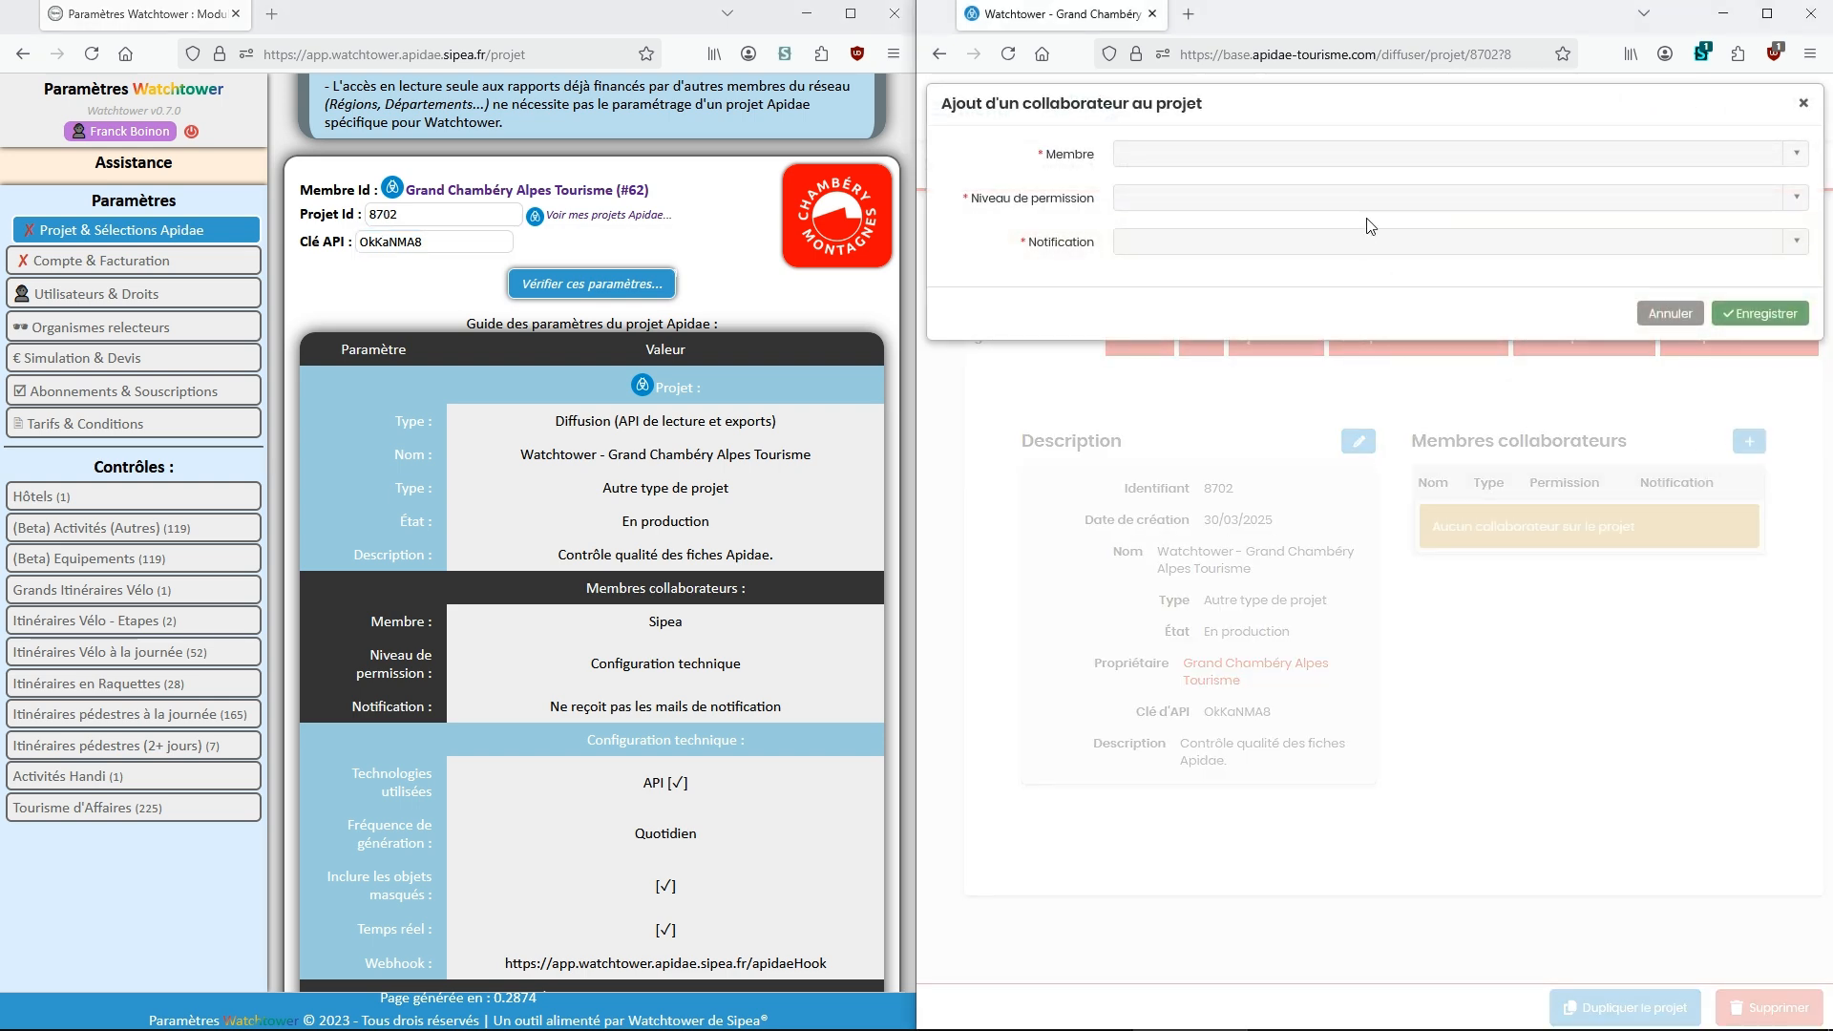
left_click(1364, 154)
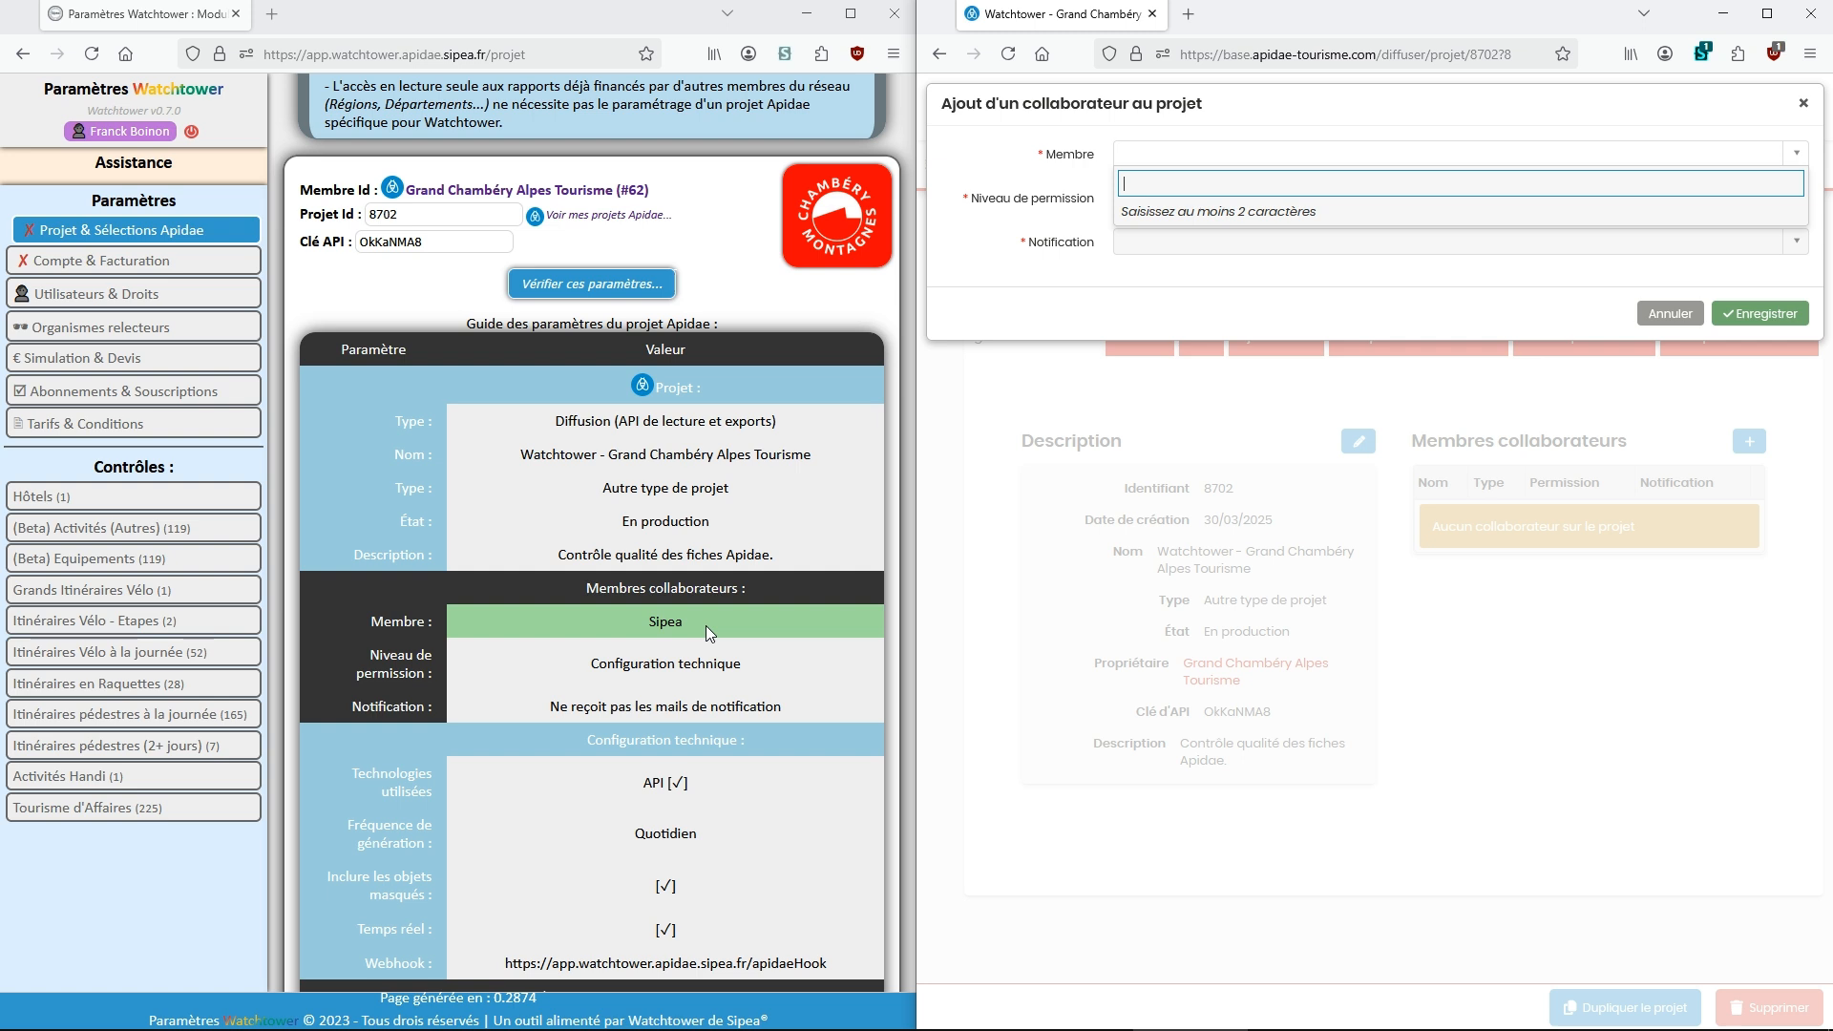
left_click_drag(712, 626, 548, 610)
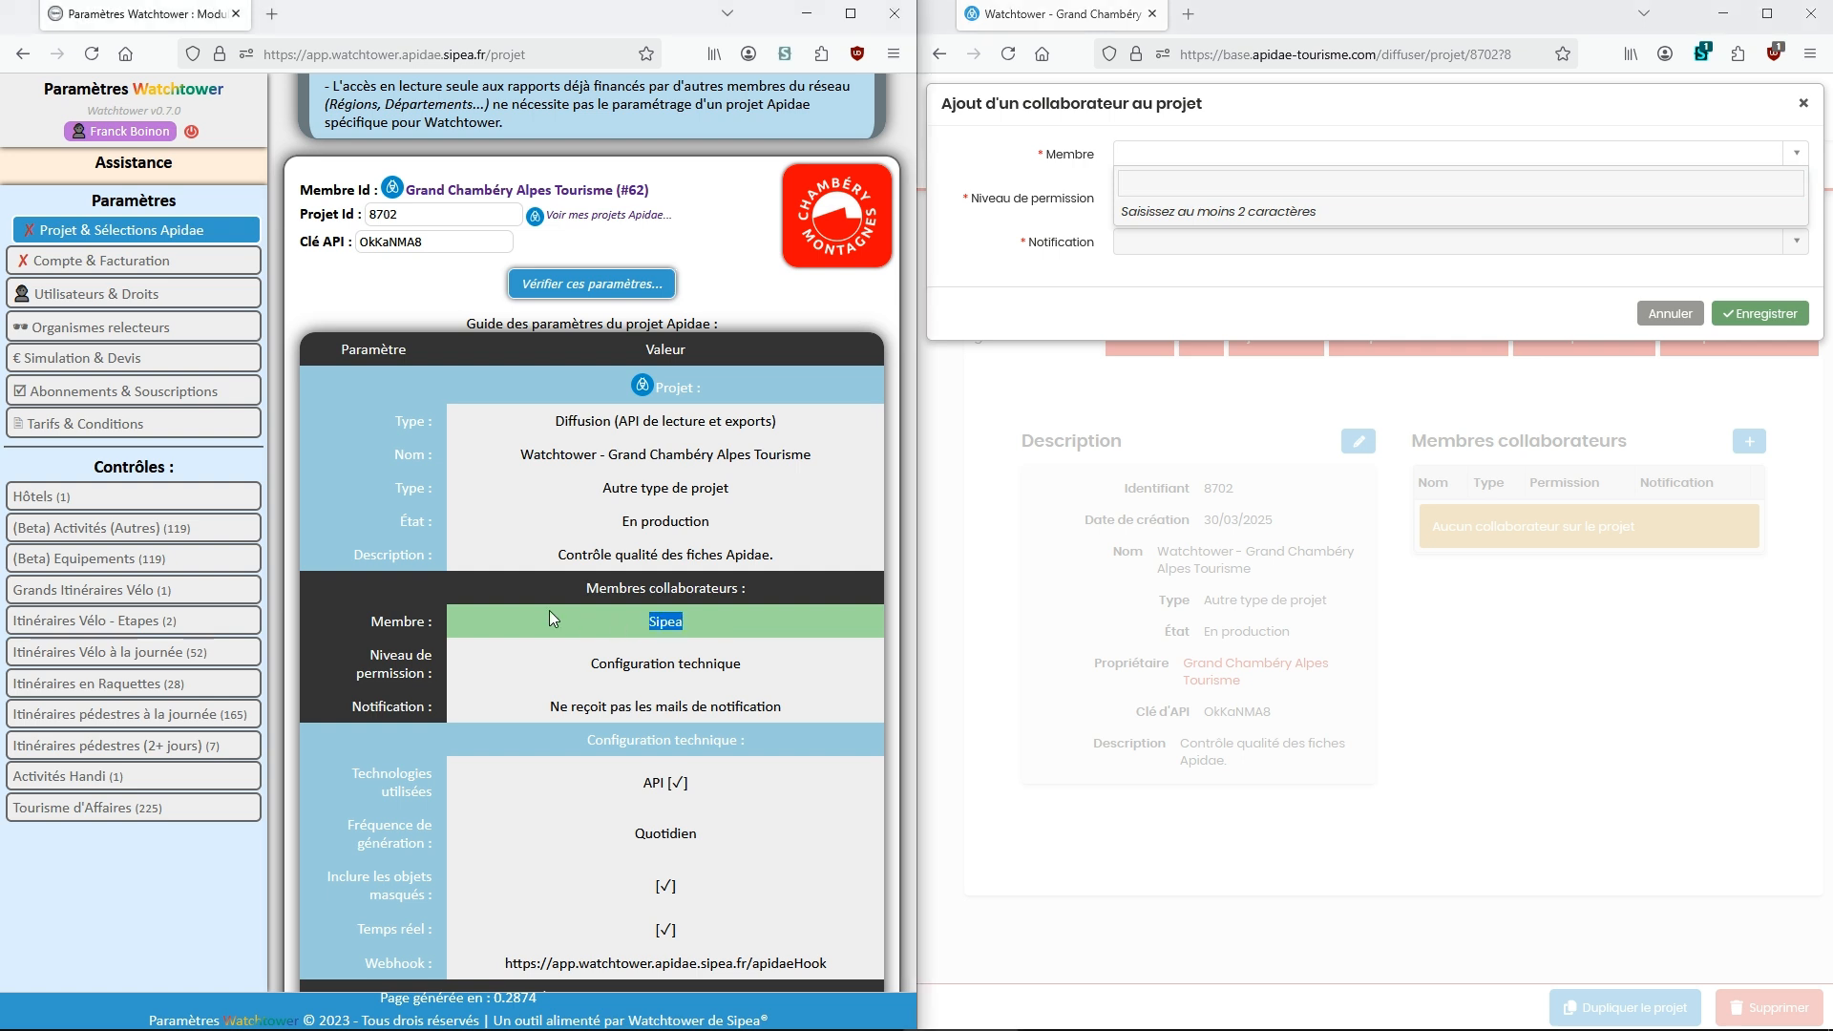
left_click(1221, 172)
key("ctrl+v")
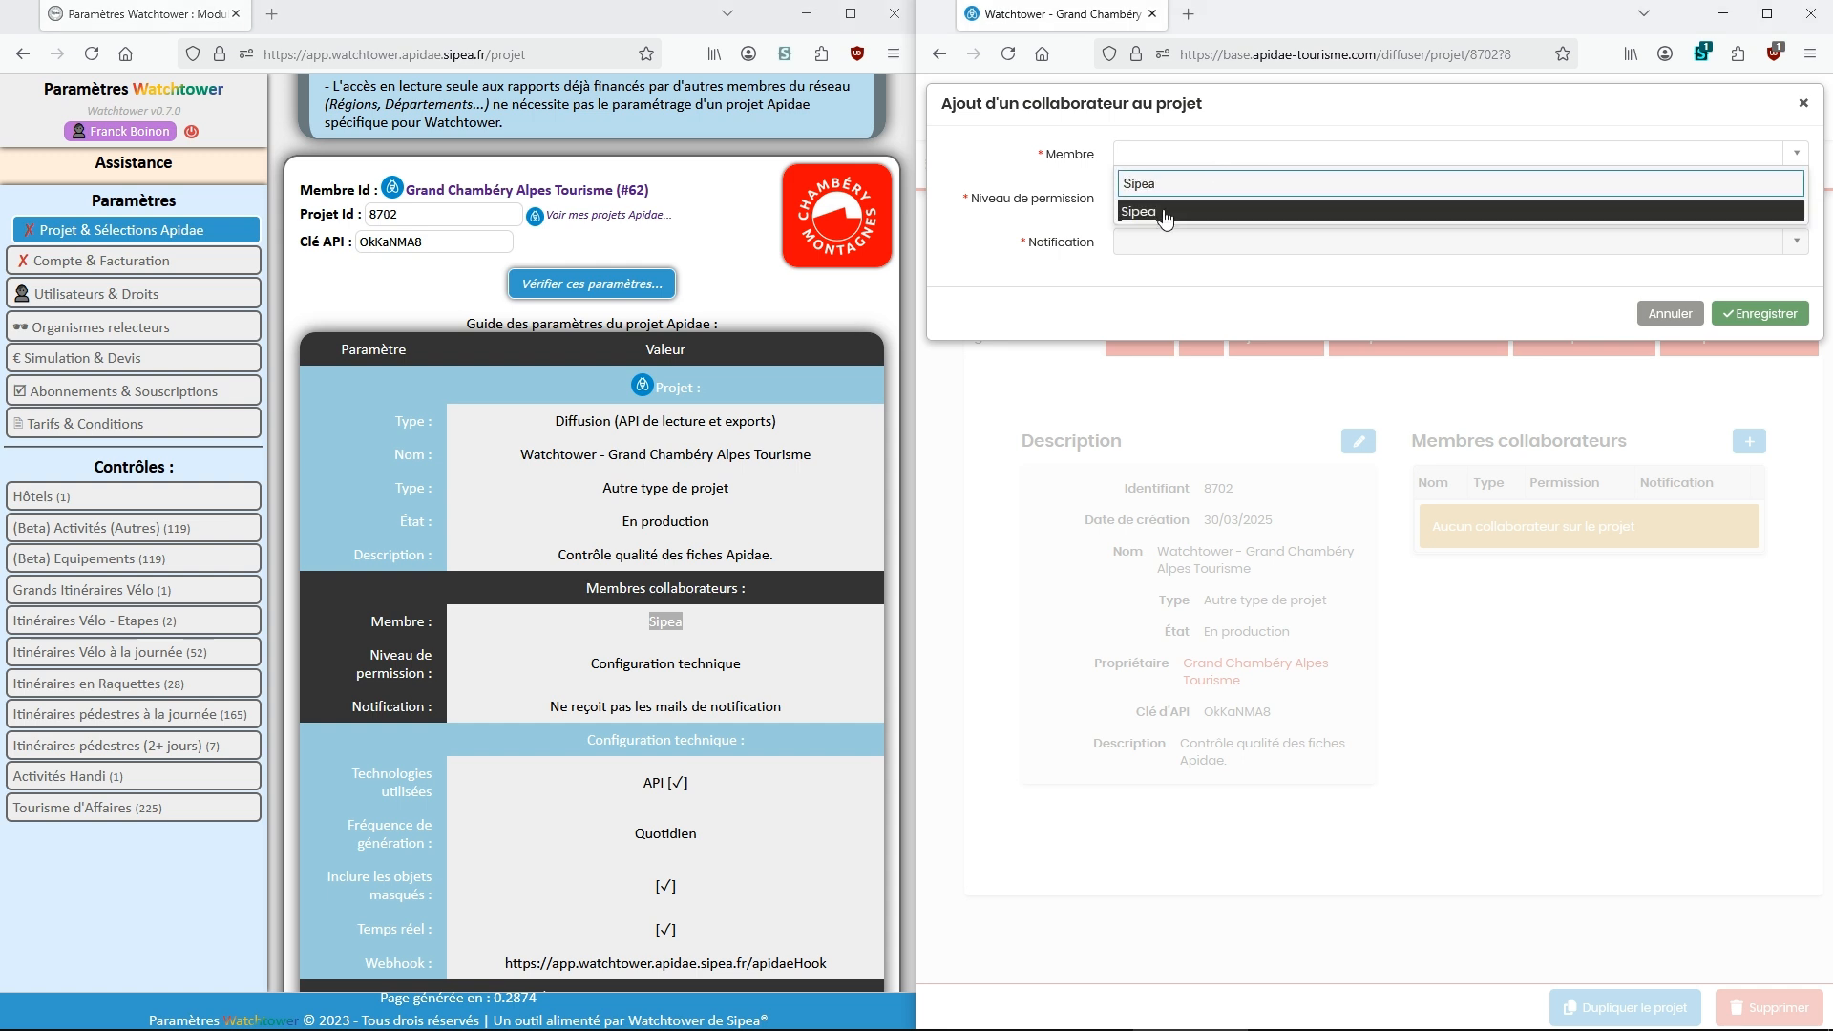
left_click(1165, 215)
- Give the collaborator the "Configuration technique" permission level, set notification to "Ne reçoit pas les mails de notification", and save
left_click(1191, 198)
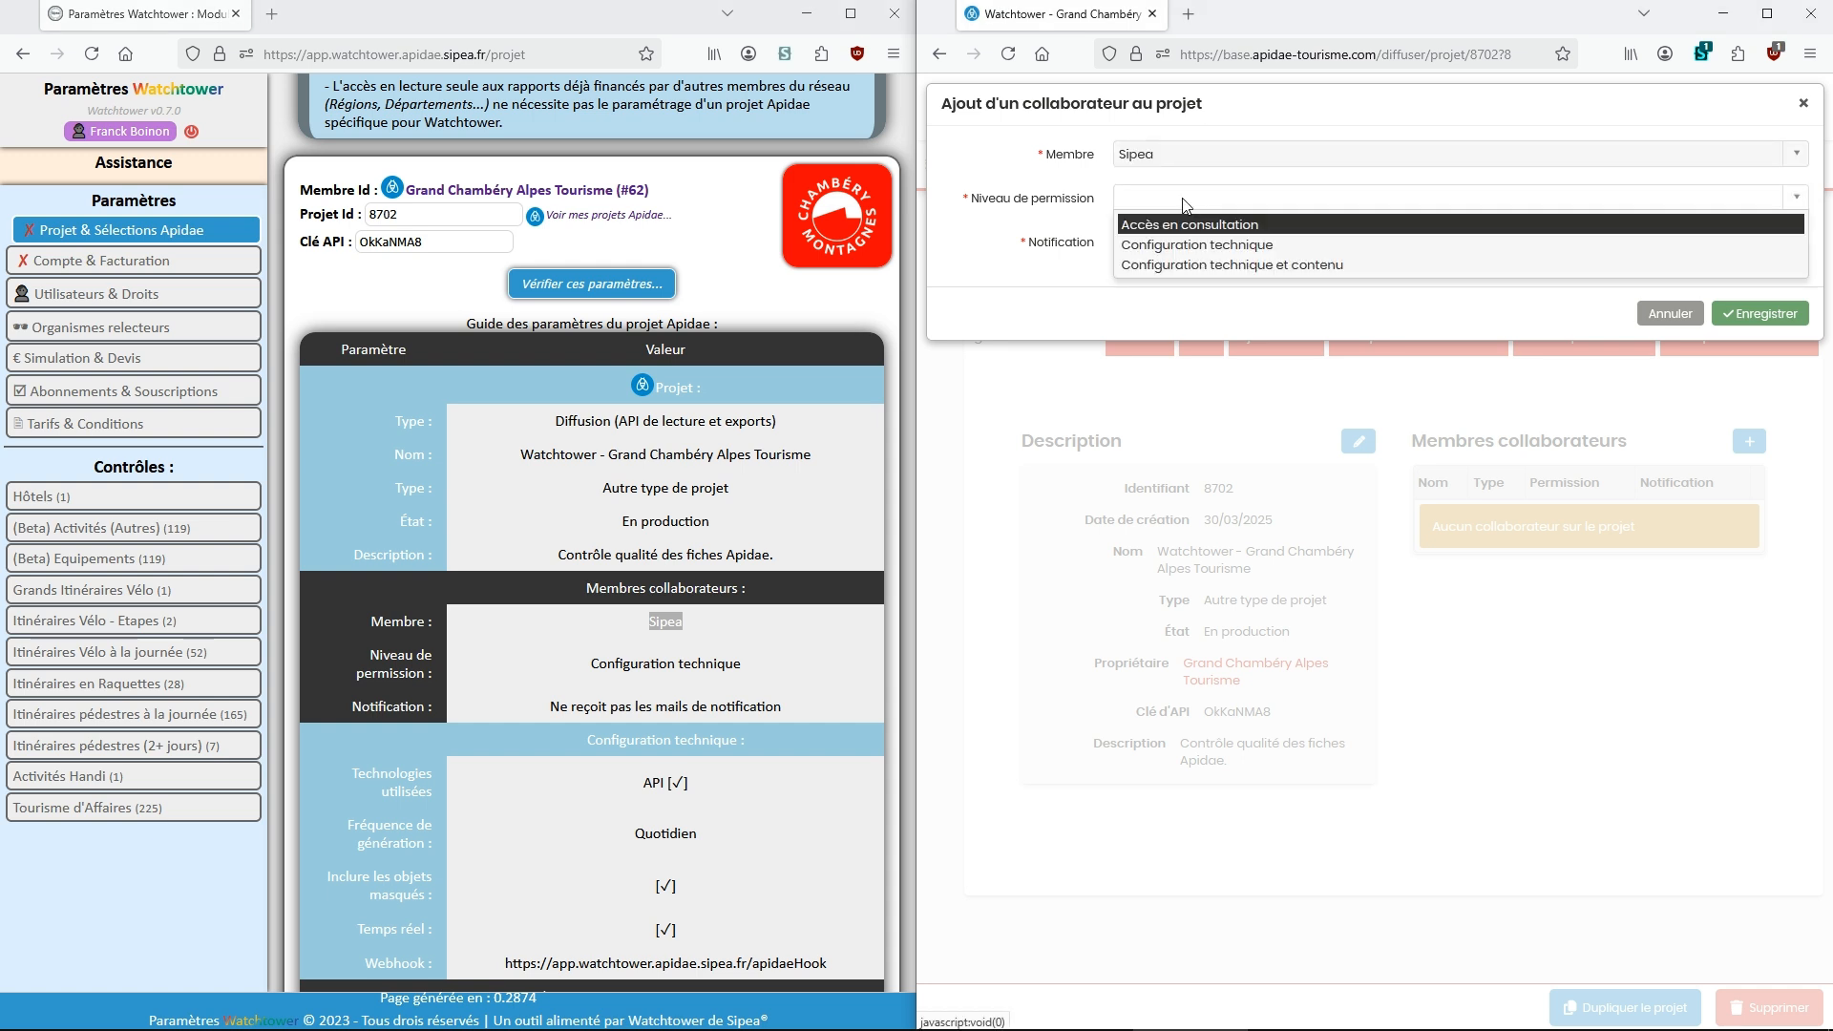
left_click(1198, 250)
left_click(1198, 248)
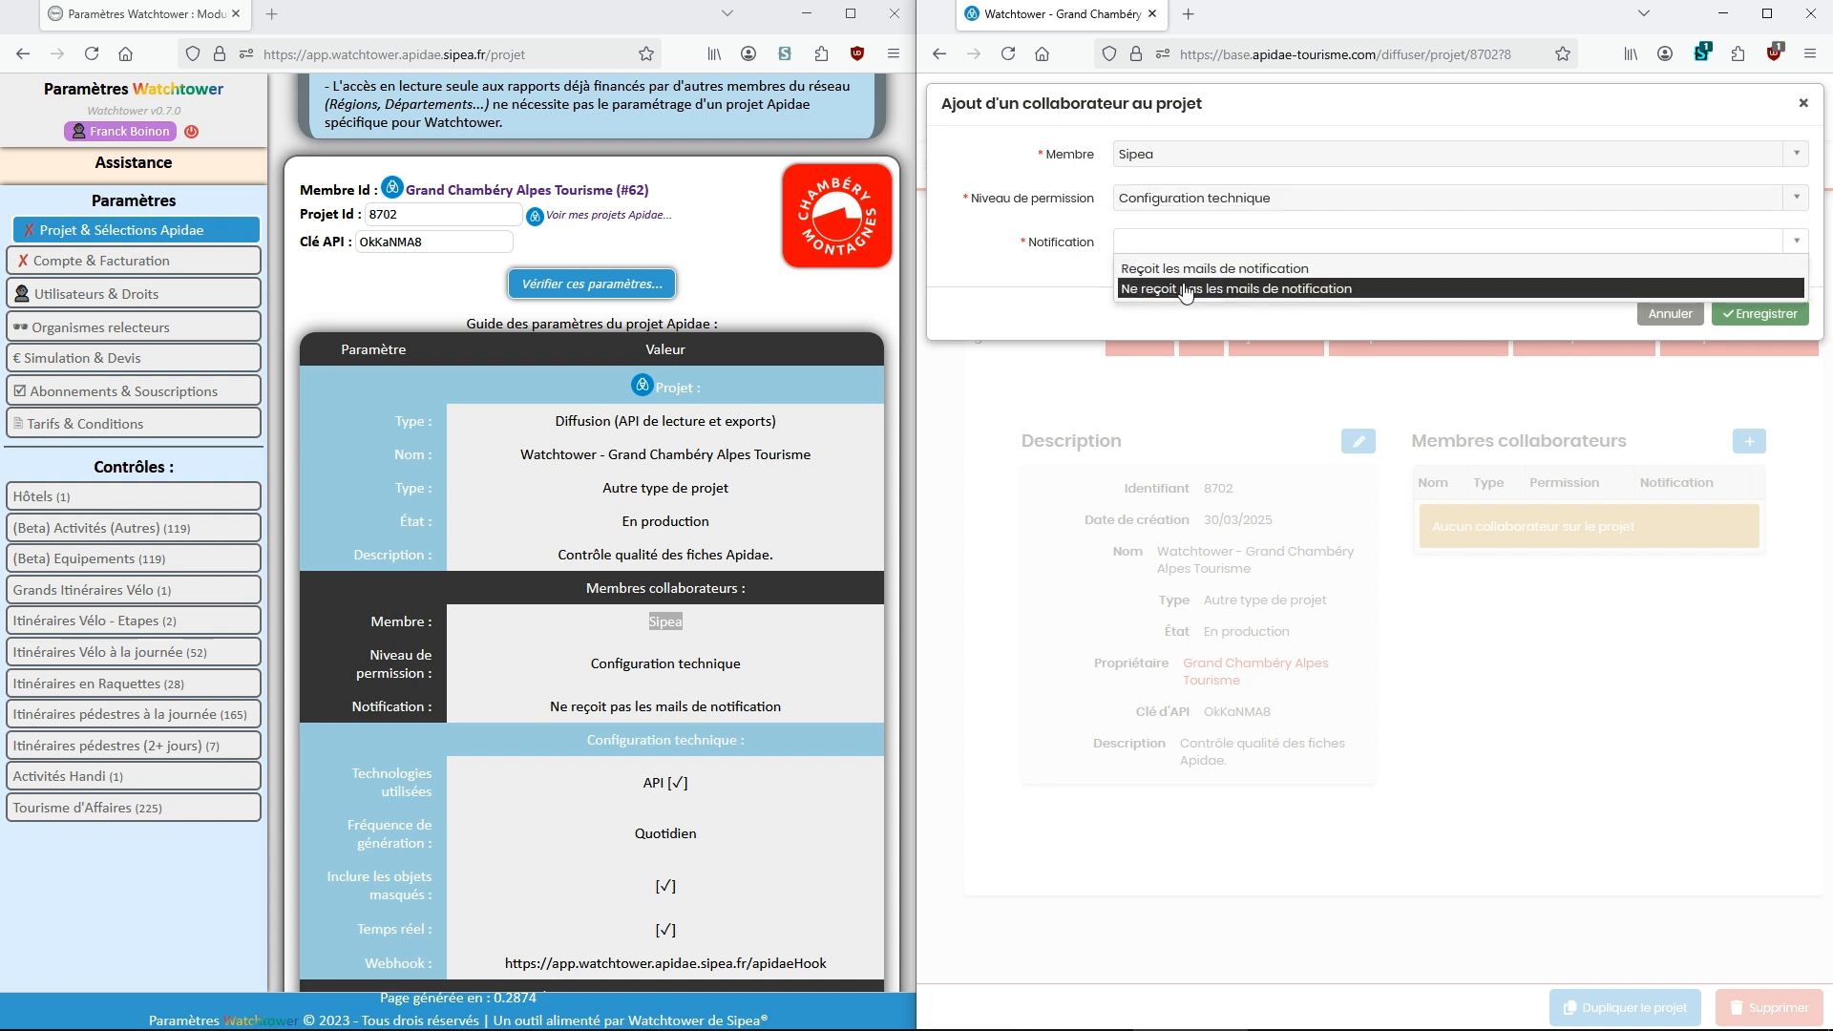
left_click(1185, 289)
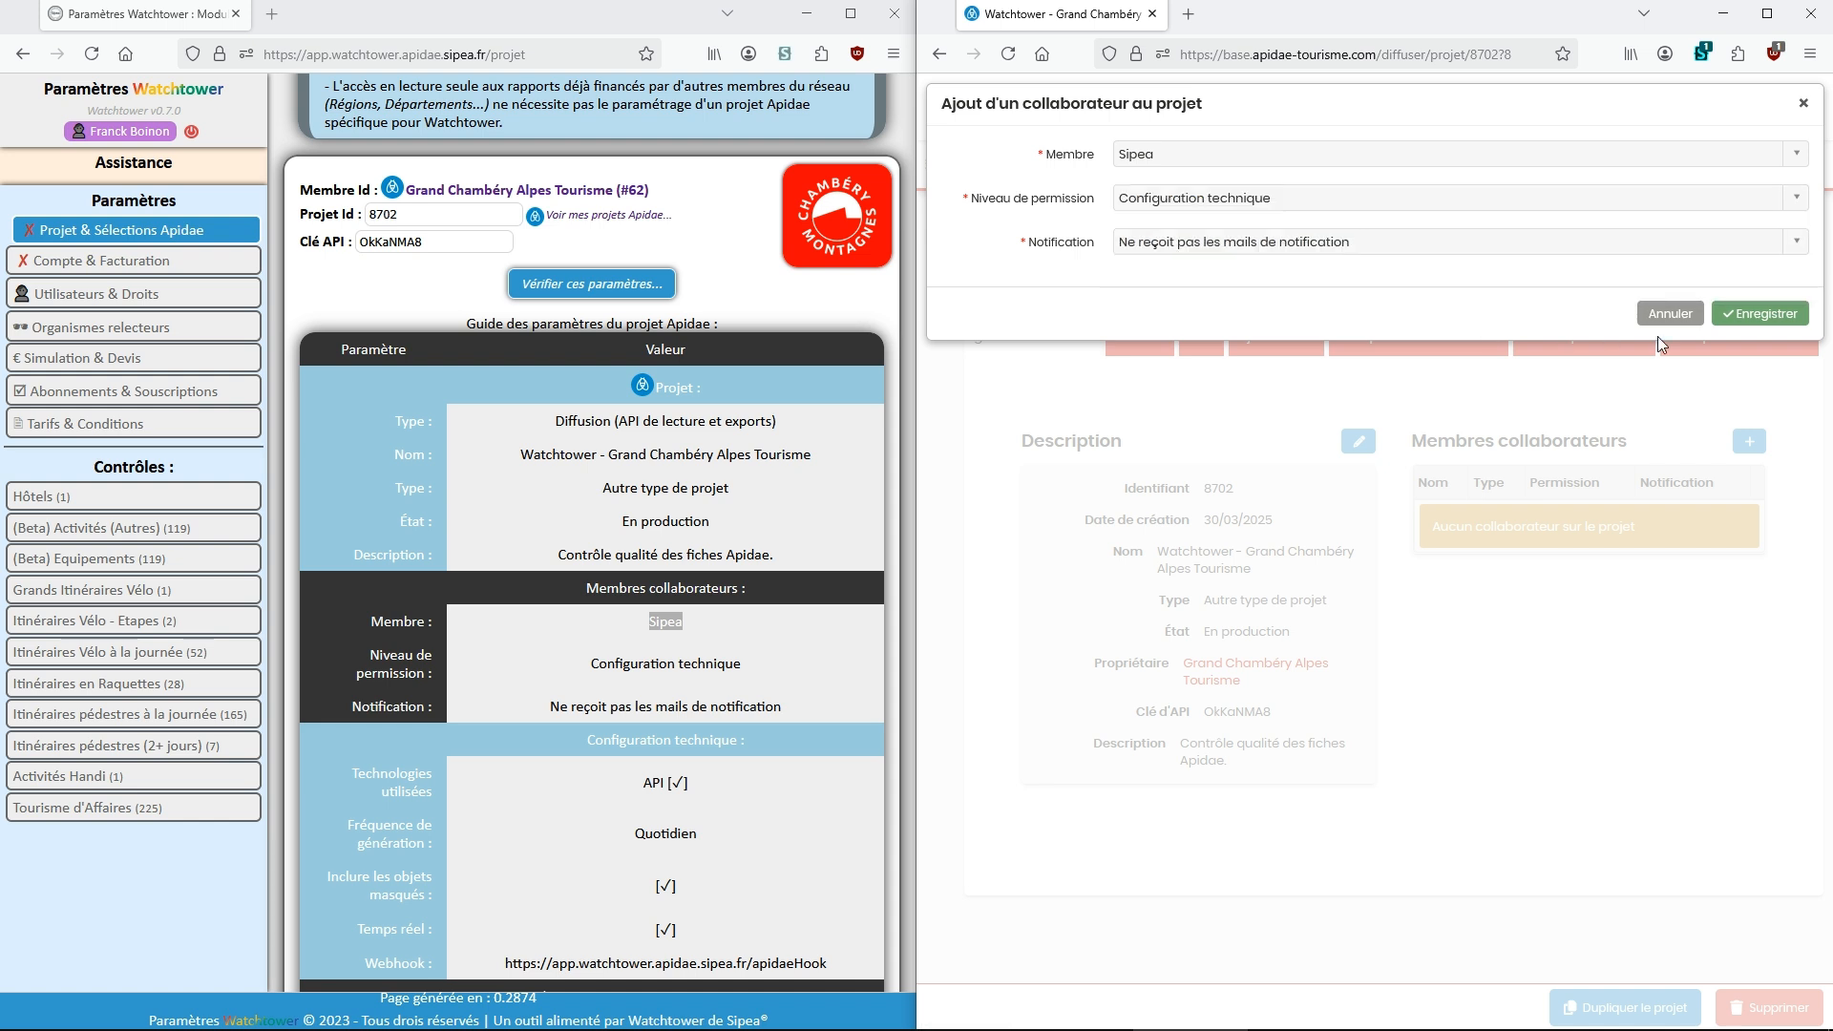
left_click(1764, 315)
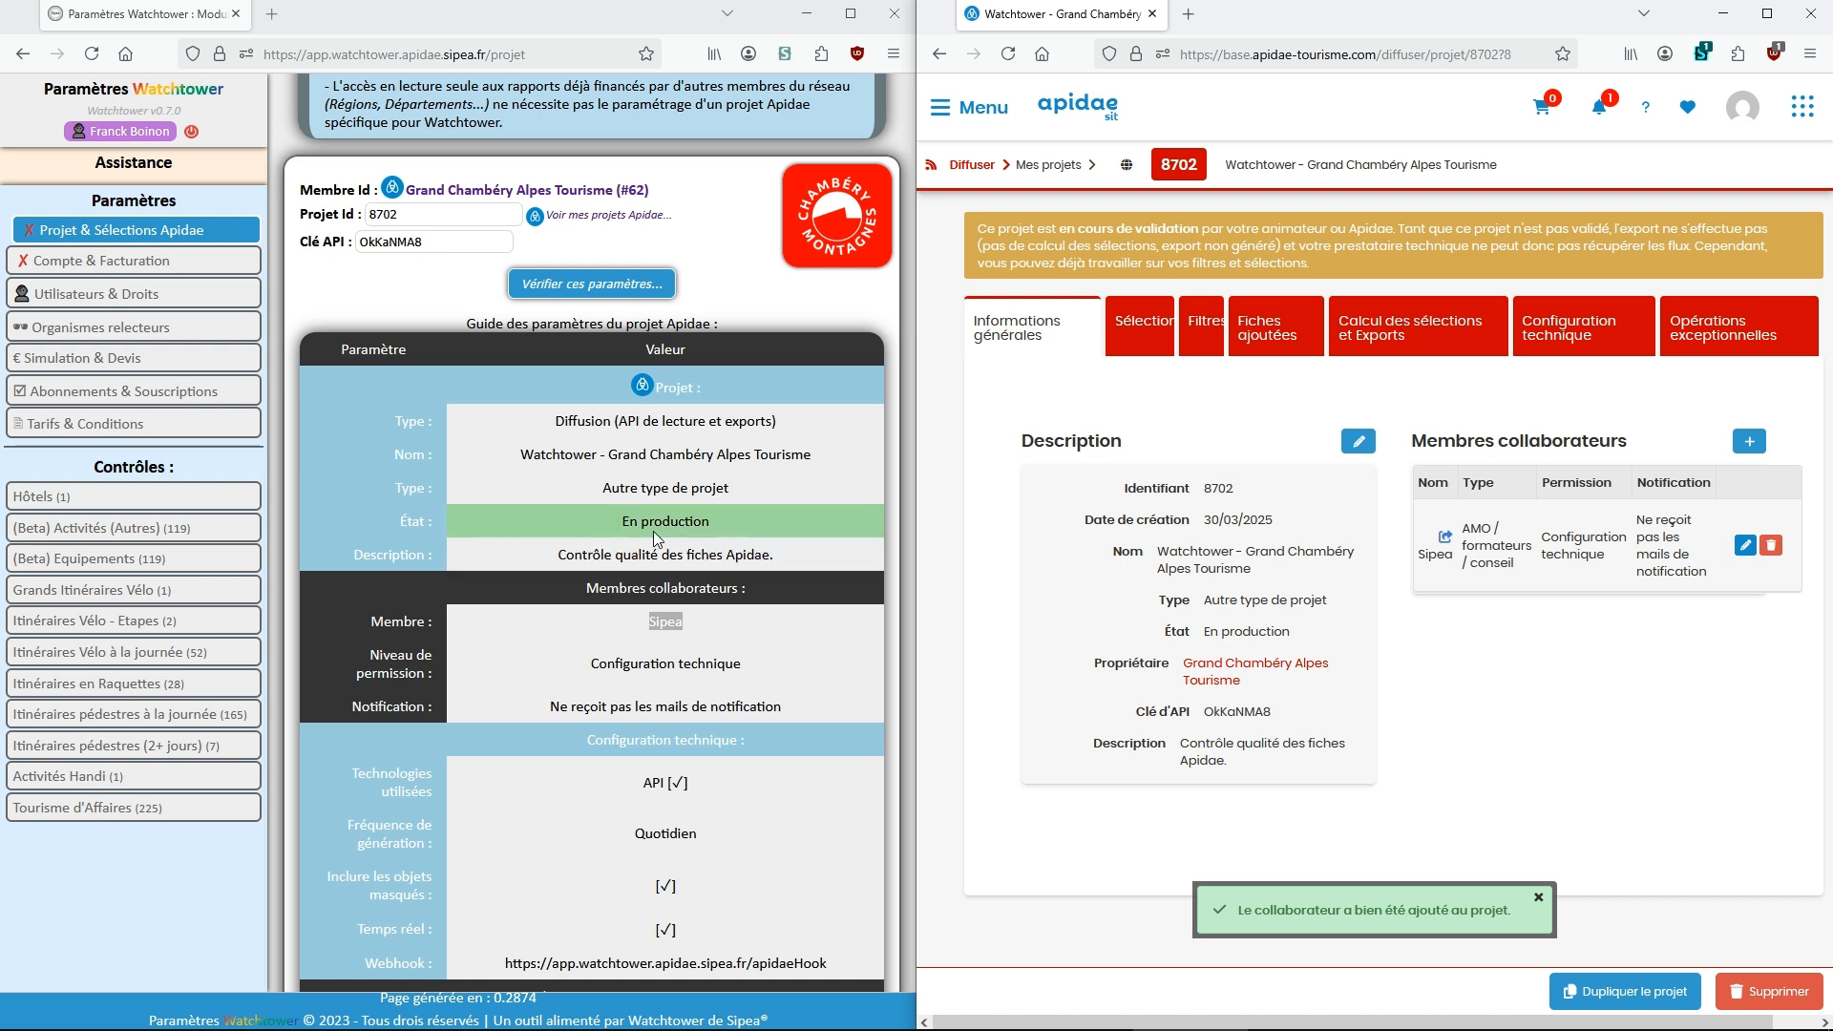
- Edit the Apidae project's technical configuration to use the API technology, with generation frequency "Quotidien" and "Temps Réel" enabled
scroll(764, 649, "down", 2)
left_click_drag(774, 645, 574, 657)
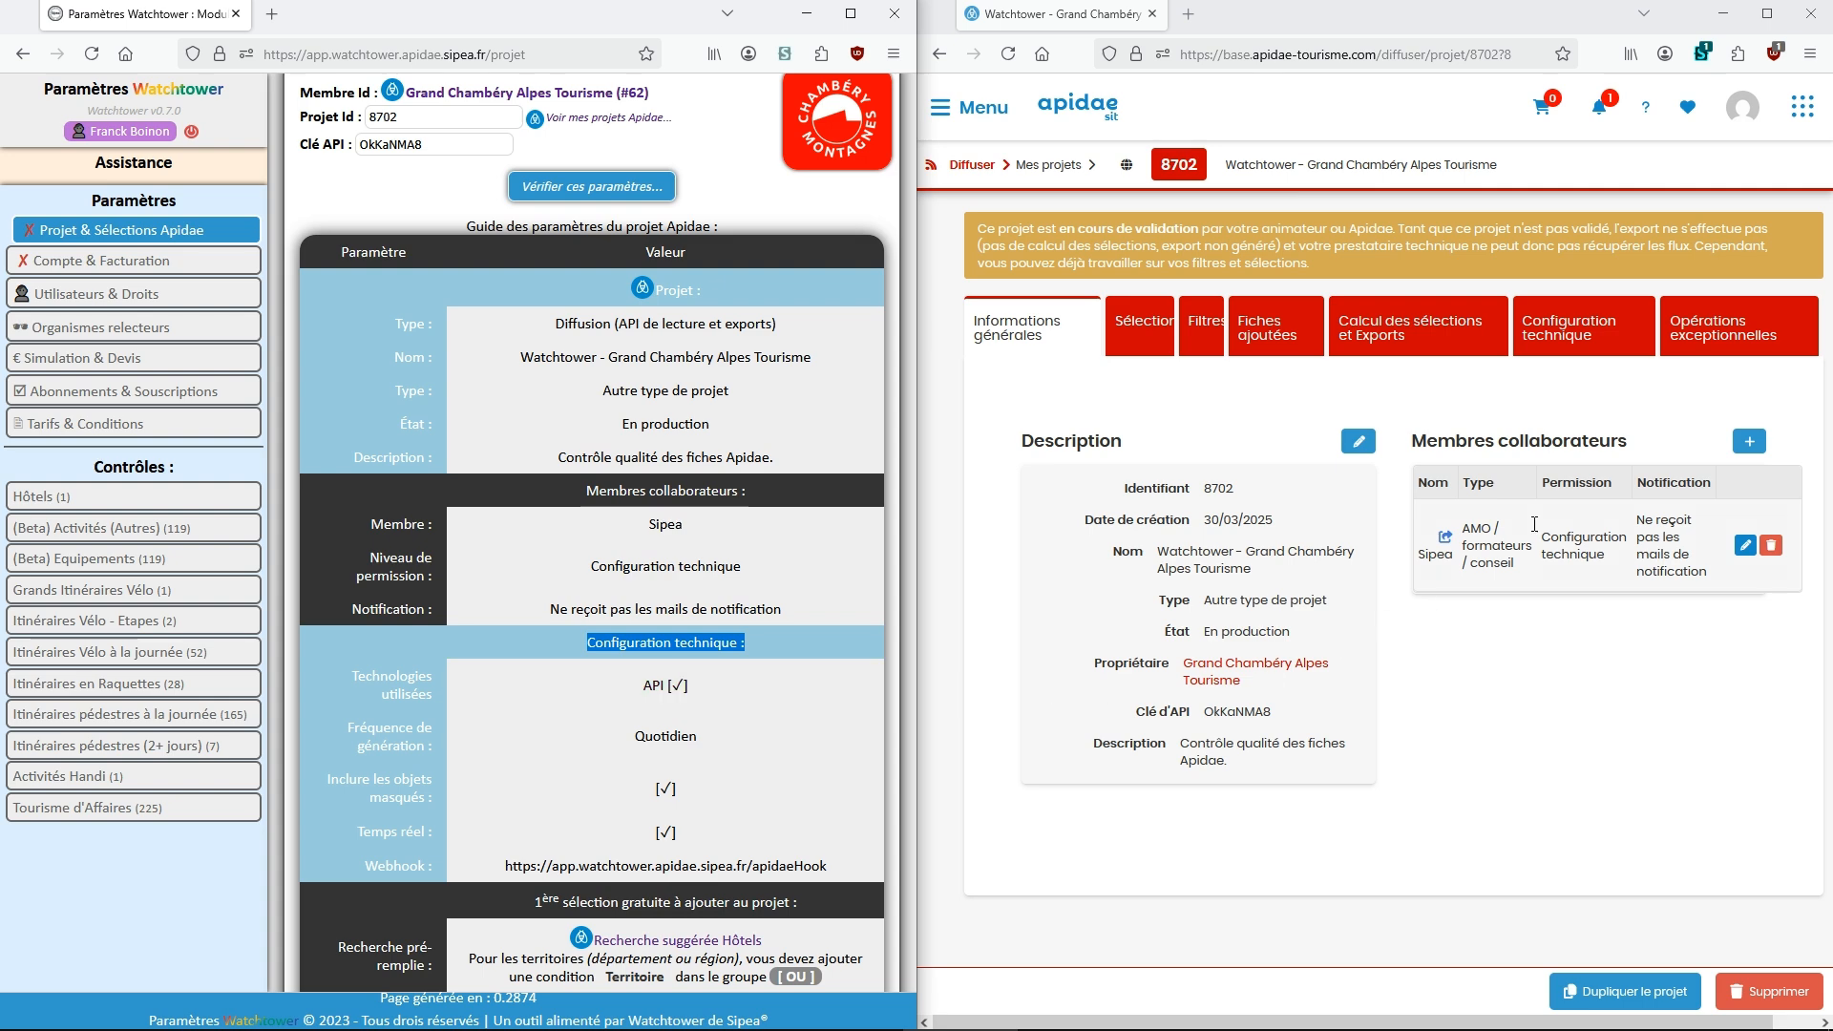
left_click(1574, 347)
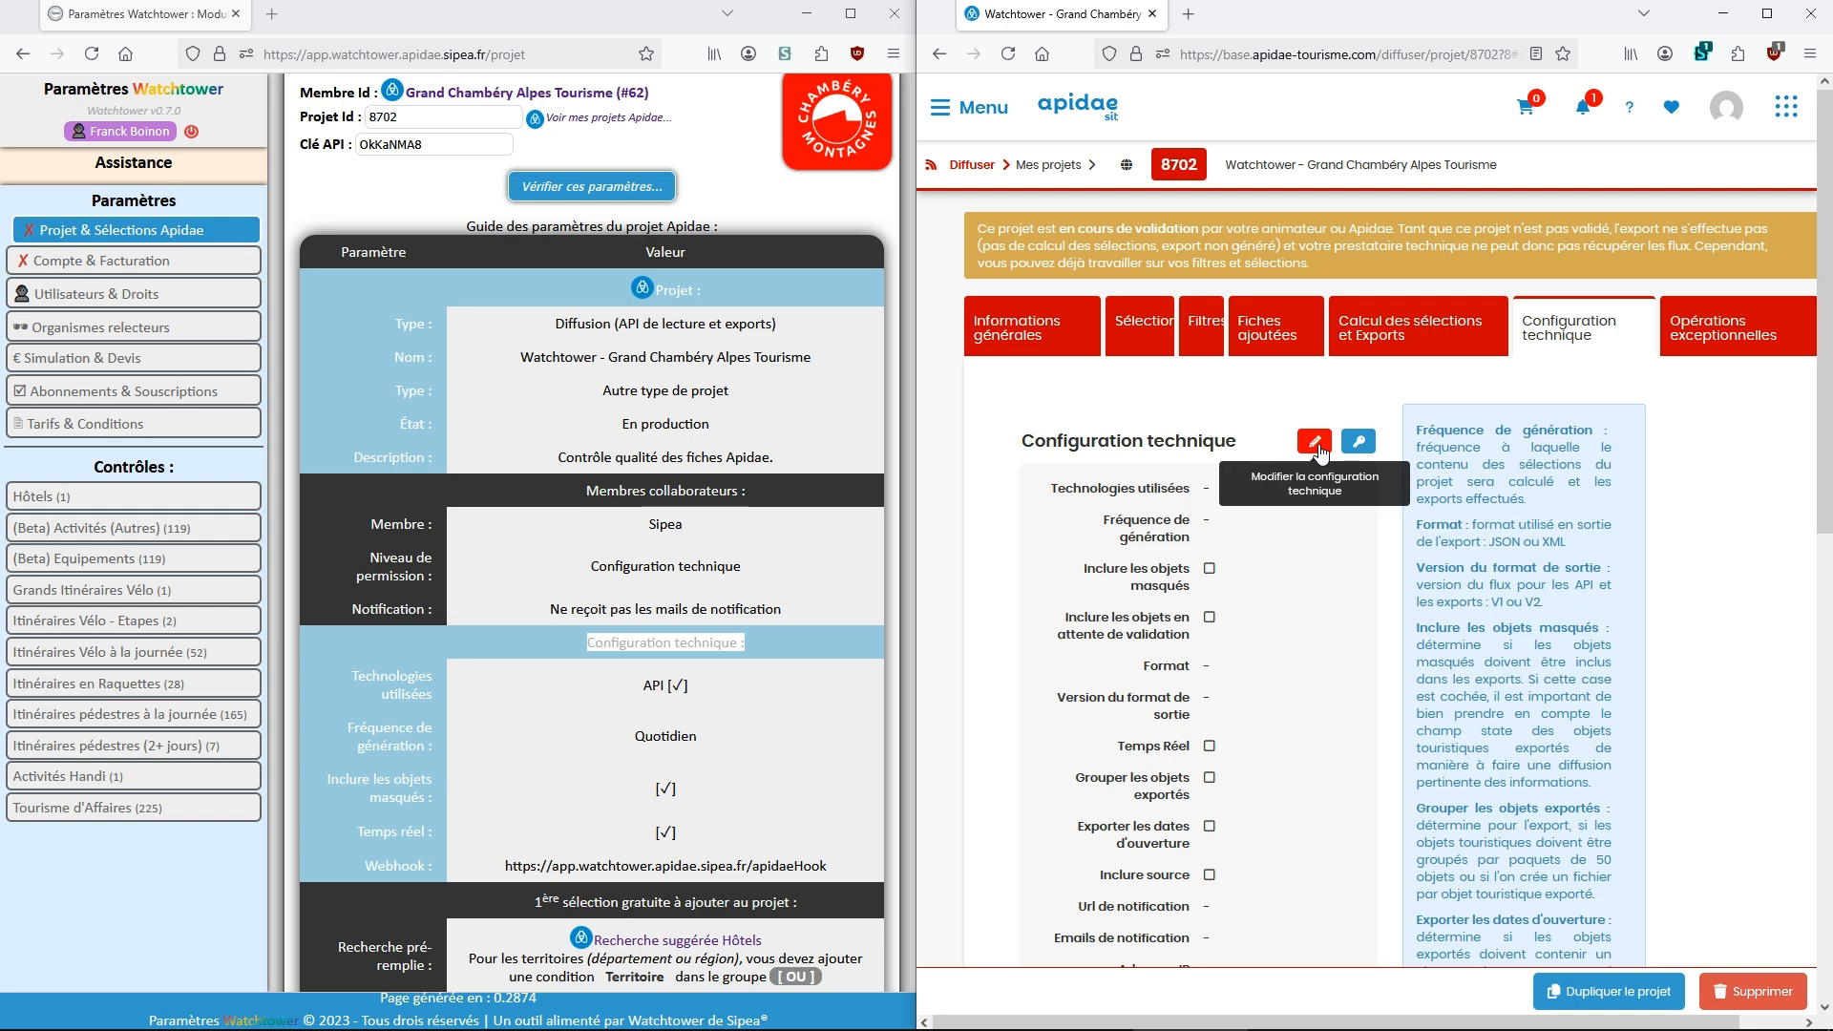
left_click(1315, 445)
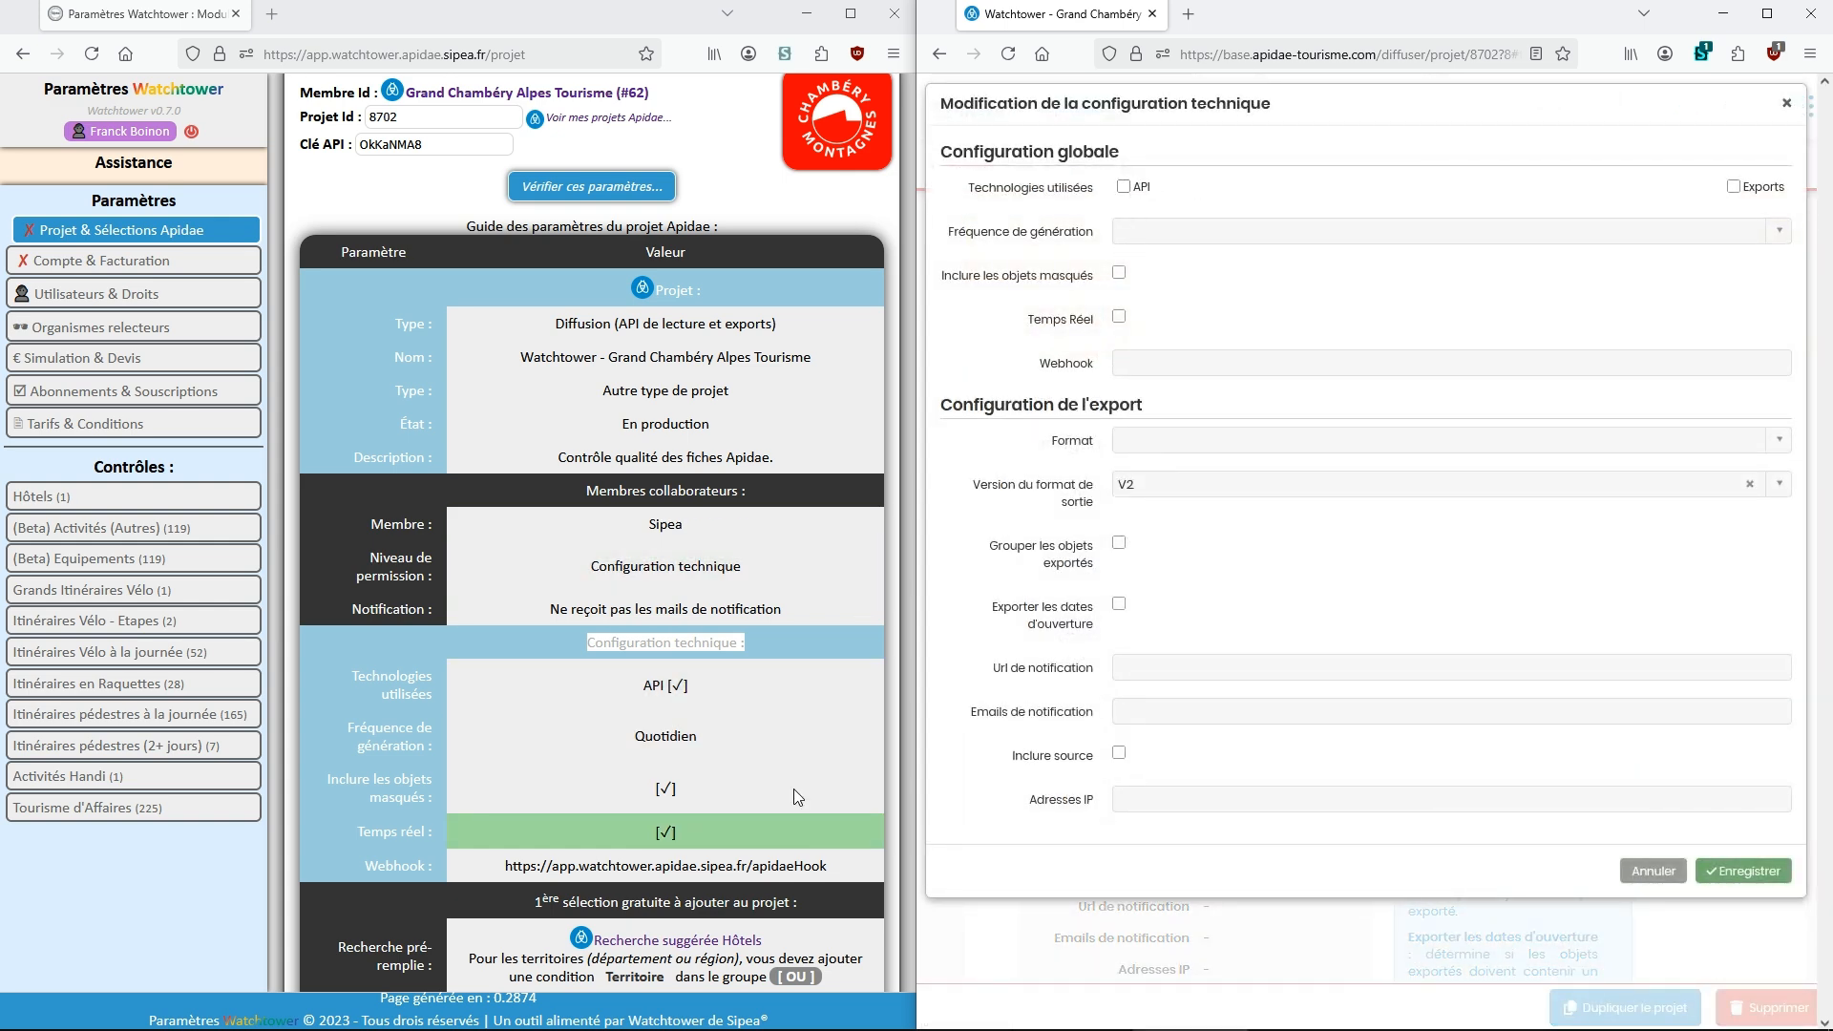
scroll(801, 661, "down", 2)
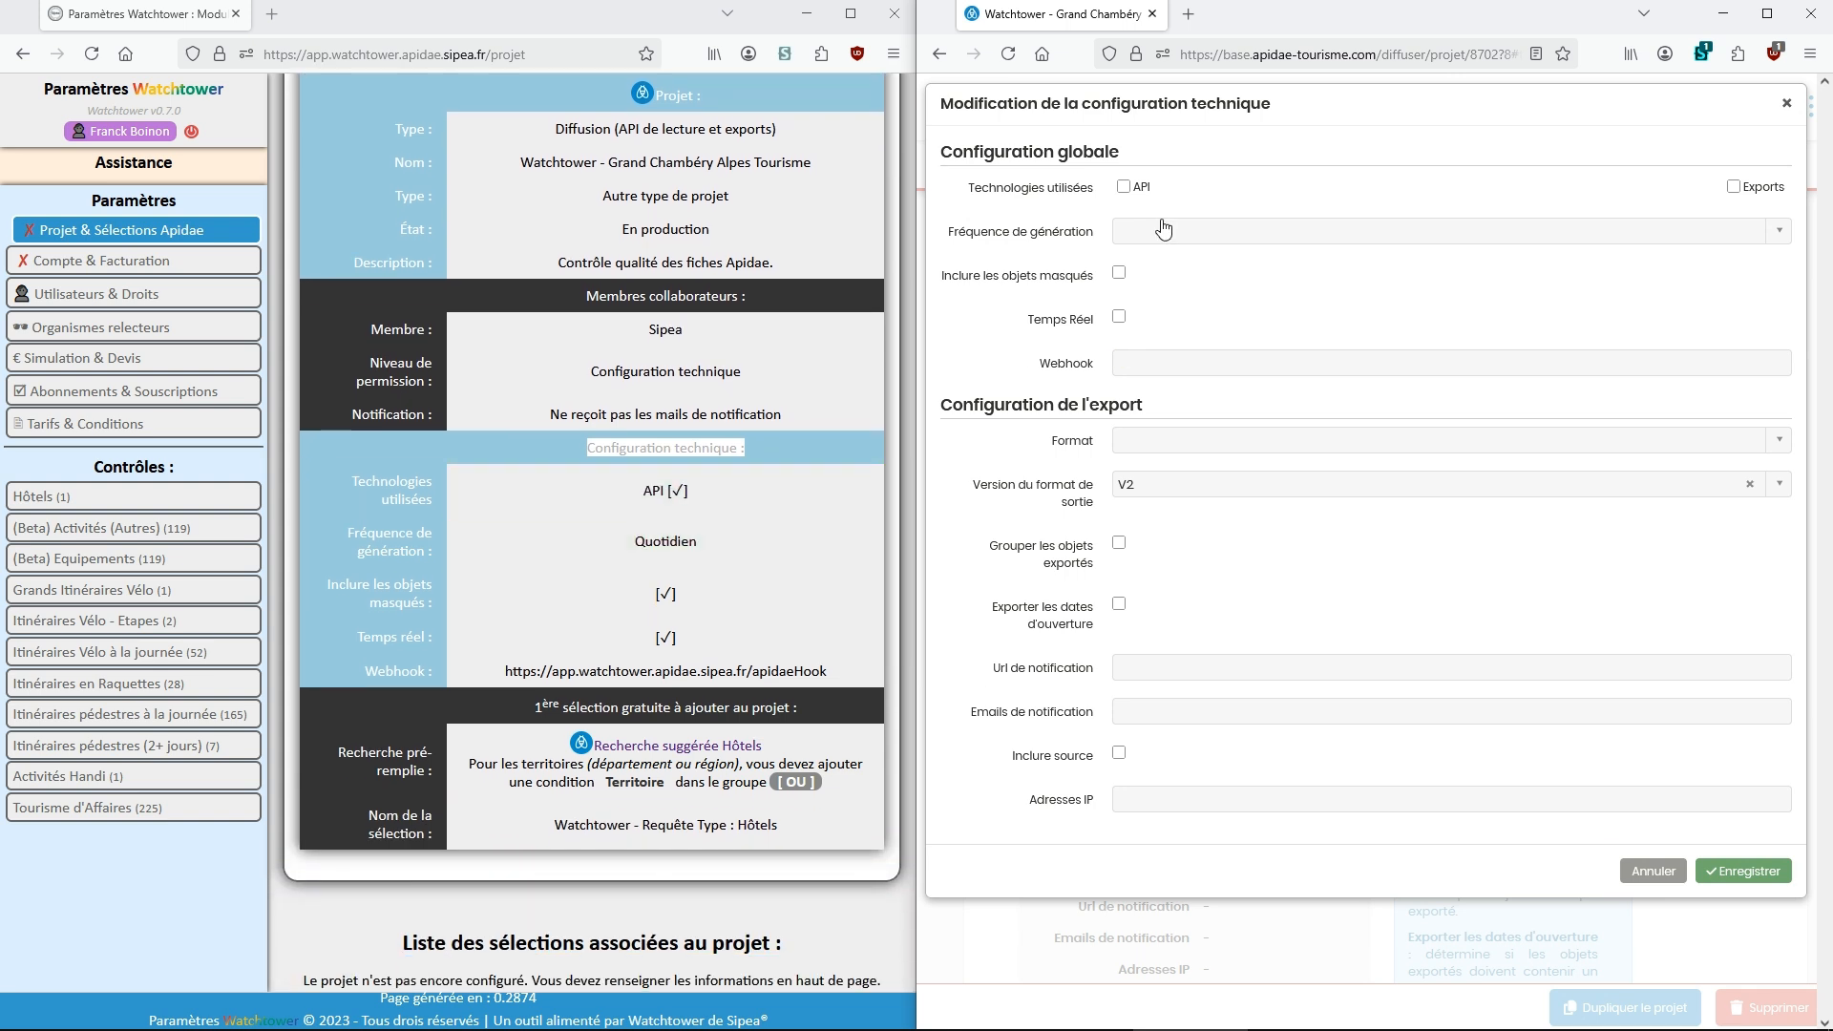
left_click(1125, 190)
left_click(1171, 239)
left_click(1172, 298)
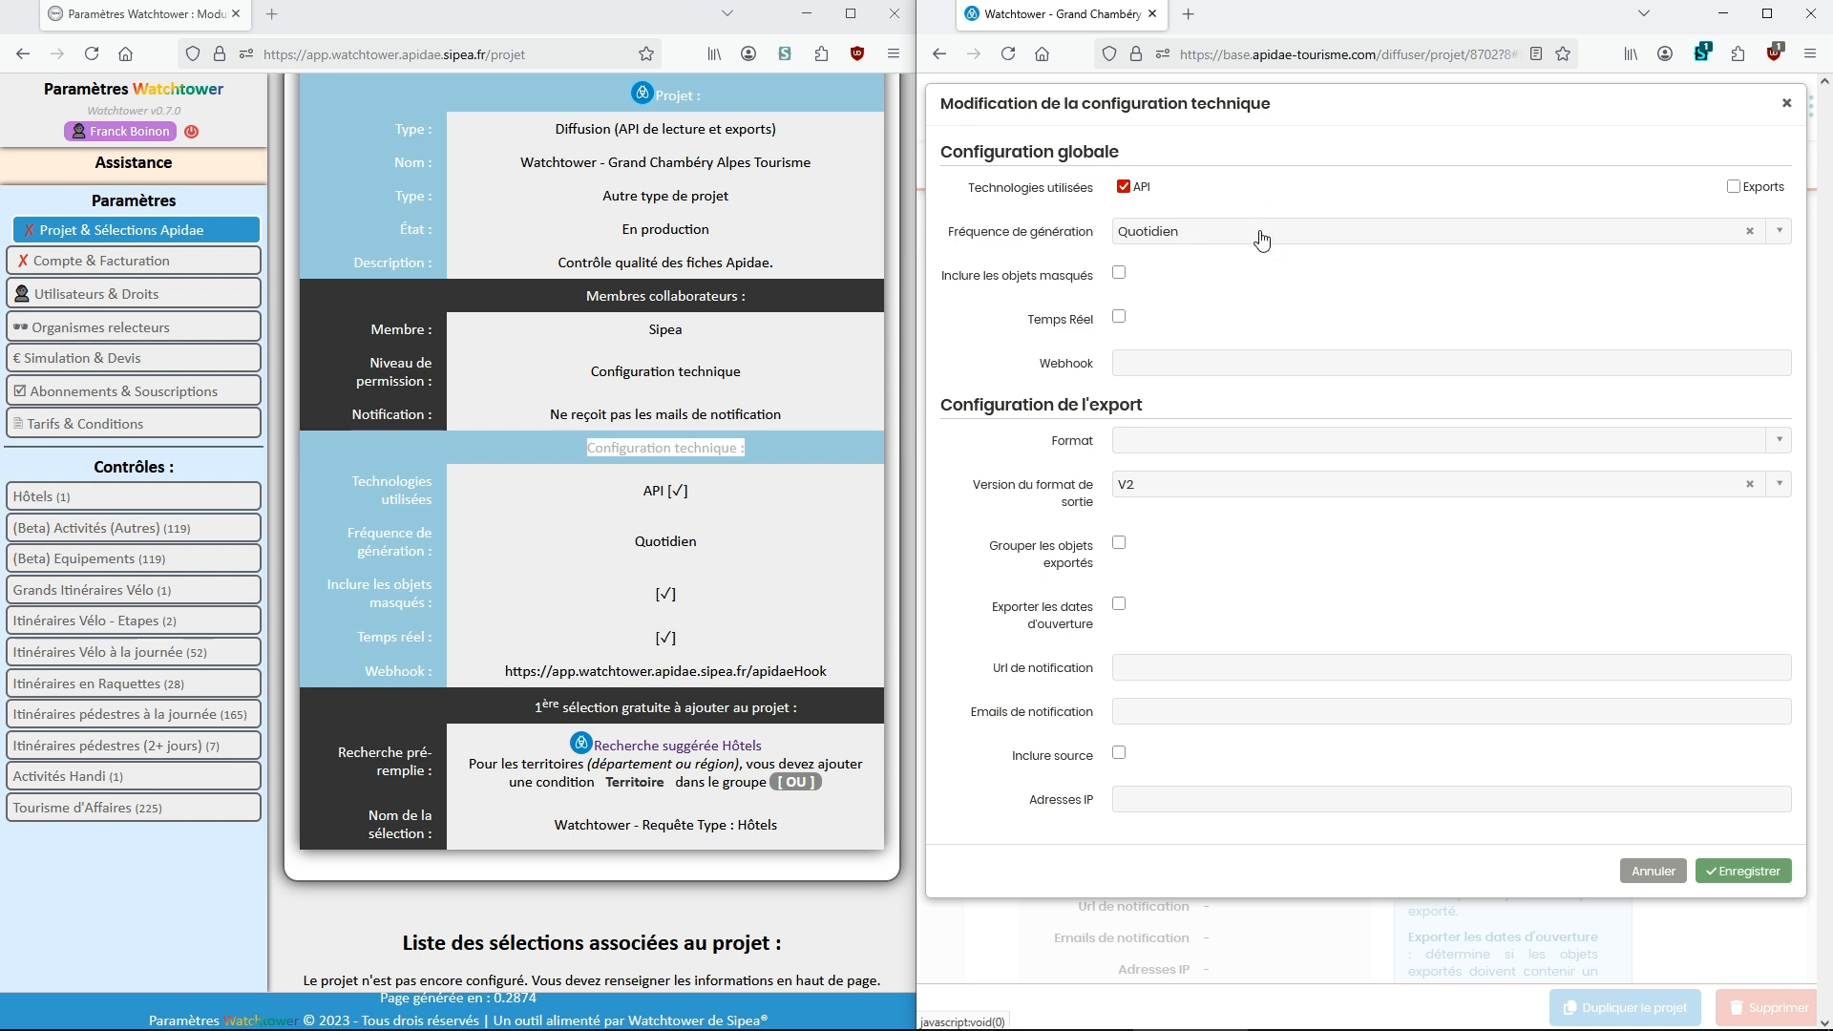
left_click(1122, 320)
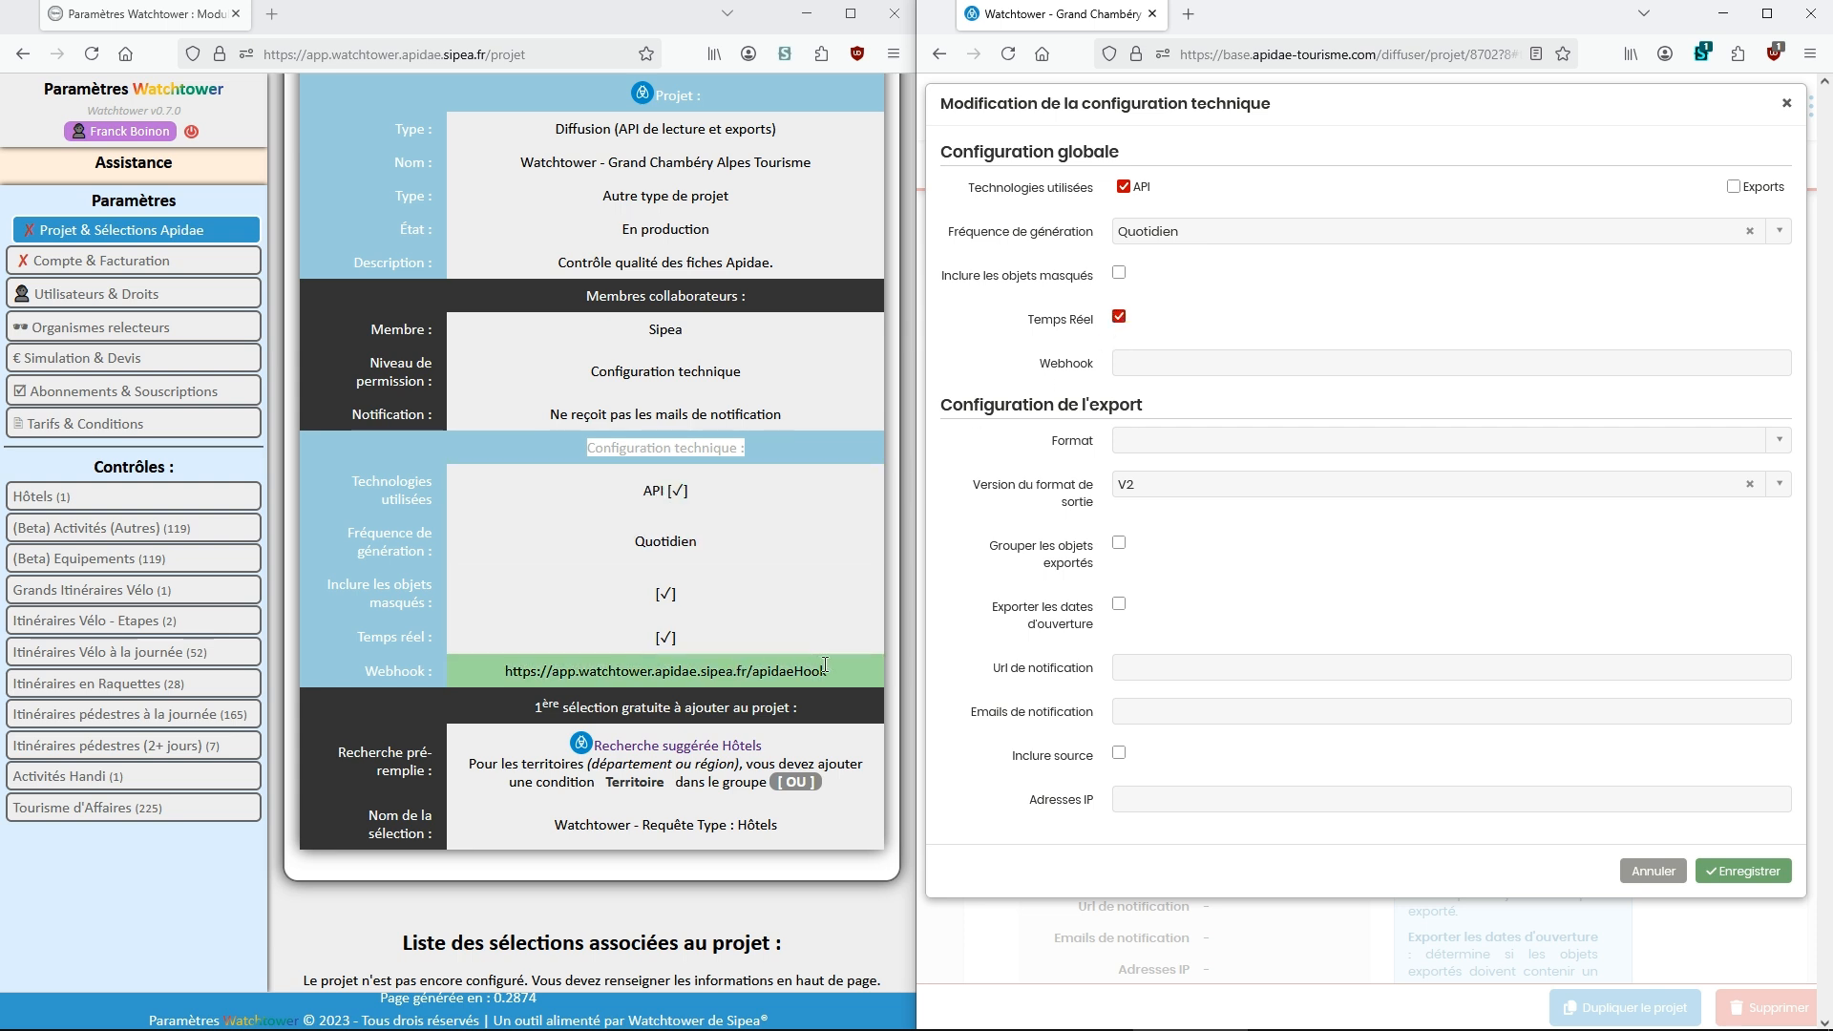
left_click_drag(849, 675, 492, 678)
key("ctrl+c")
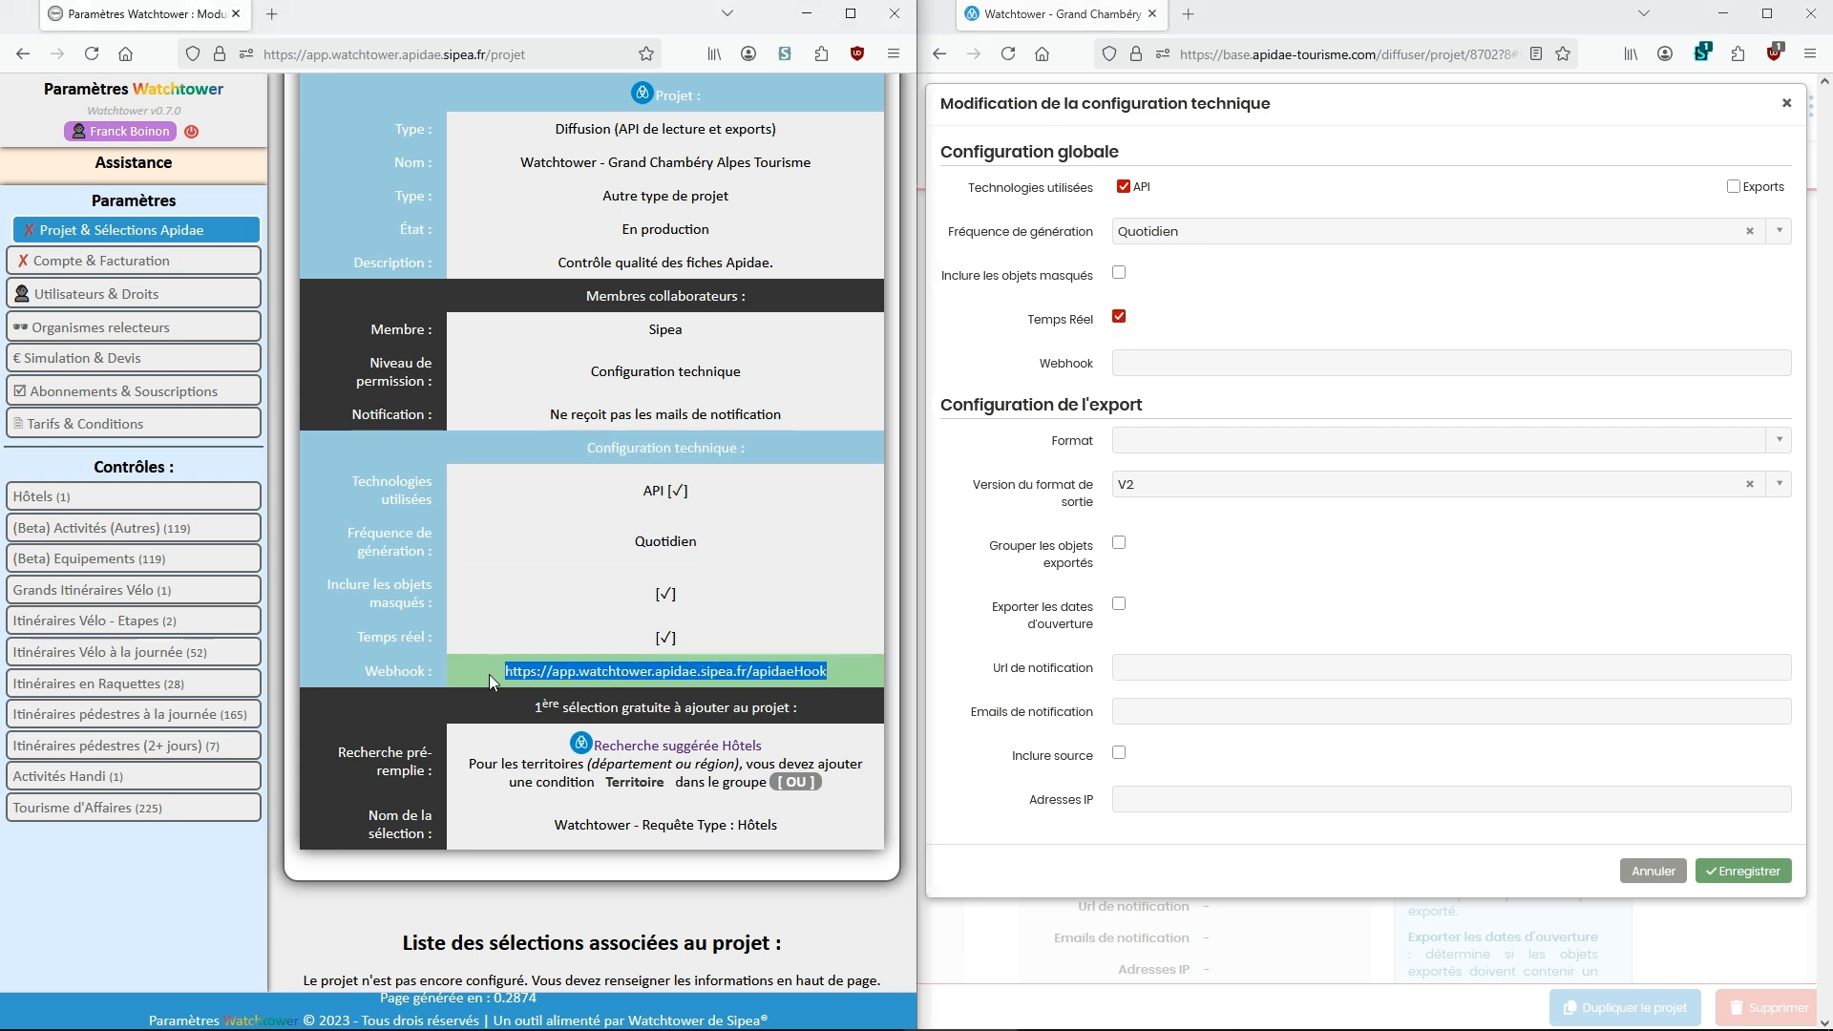
left_click(1153, 364)
key("ctrl+v")
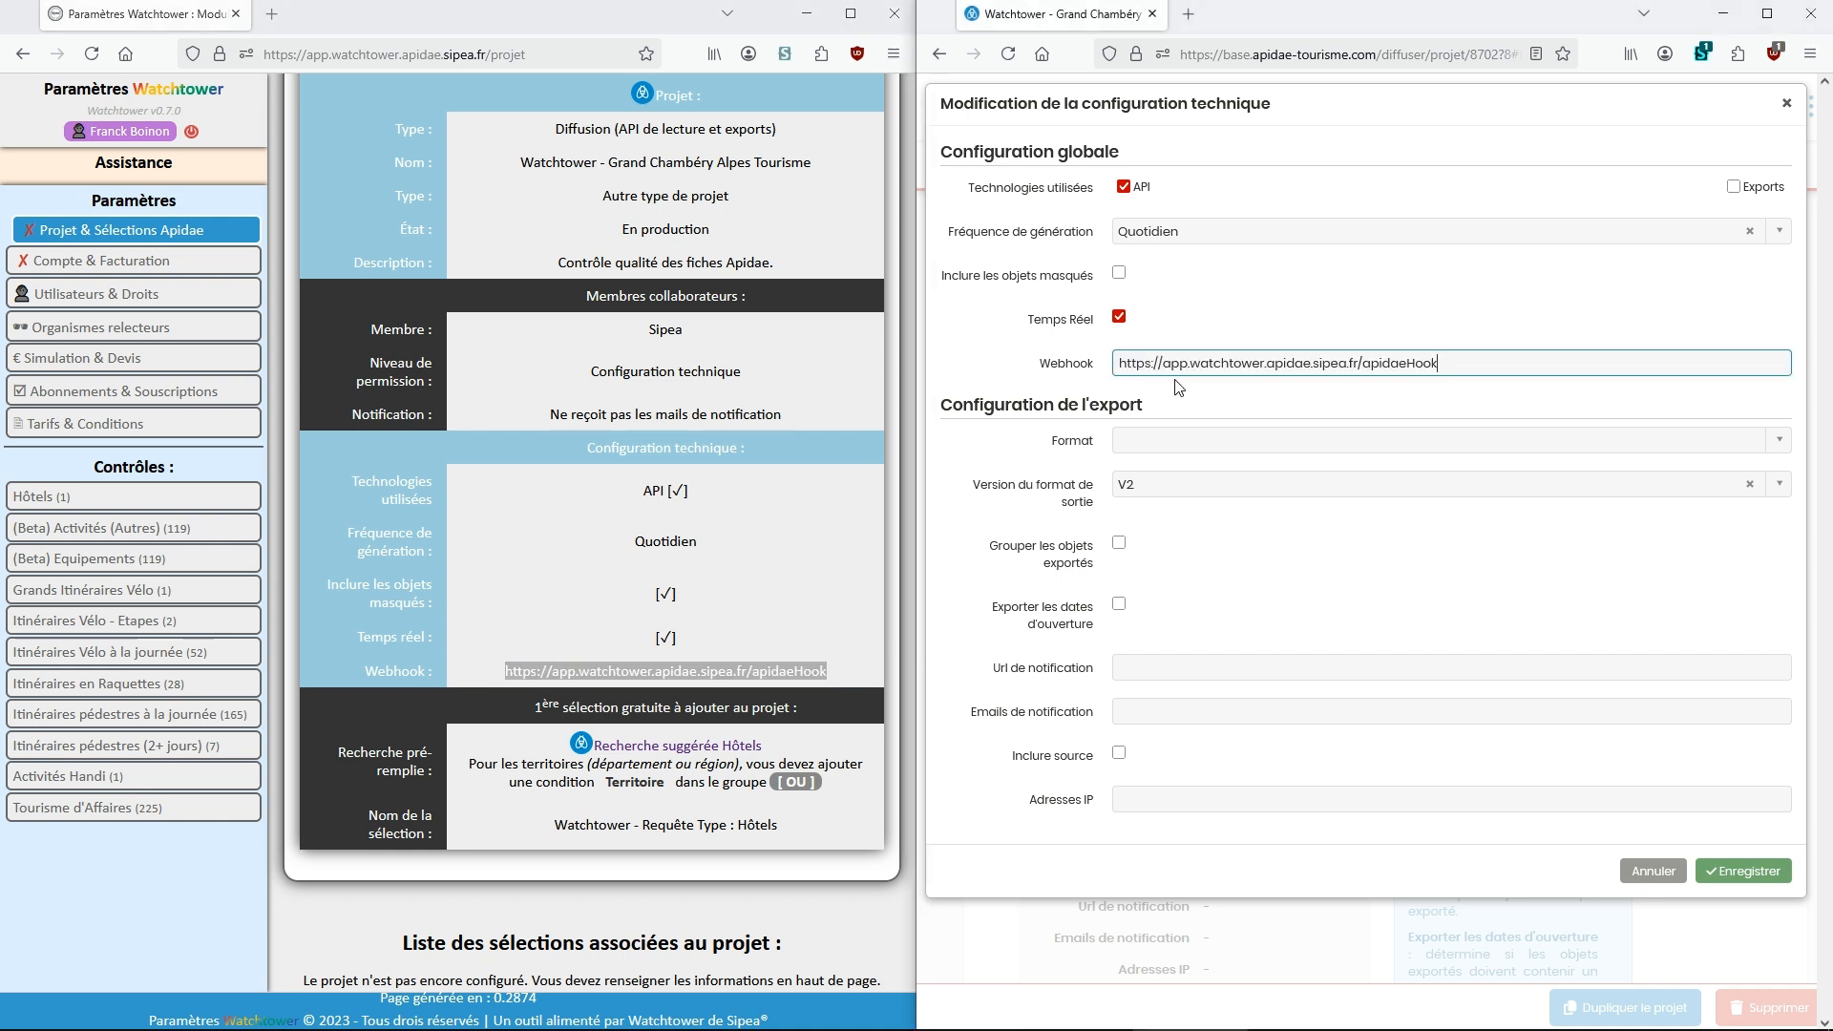
left_click(1121, 275)
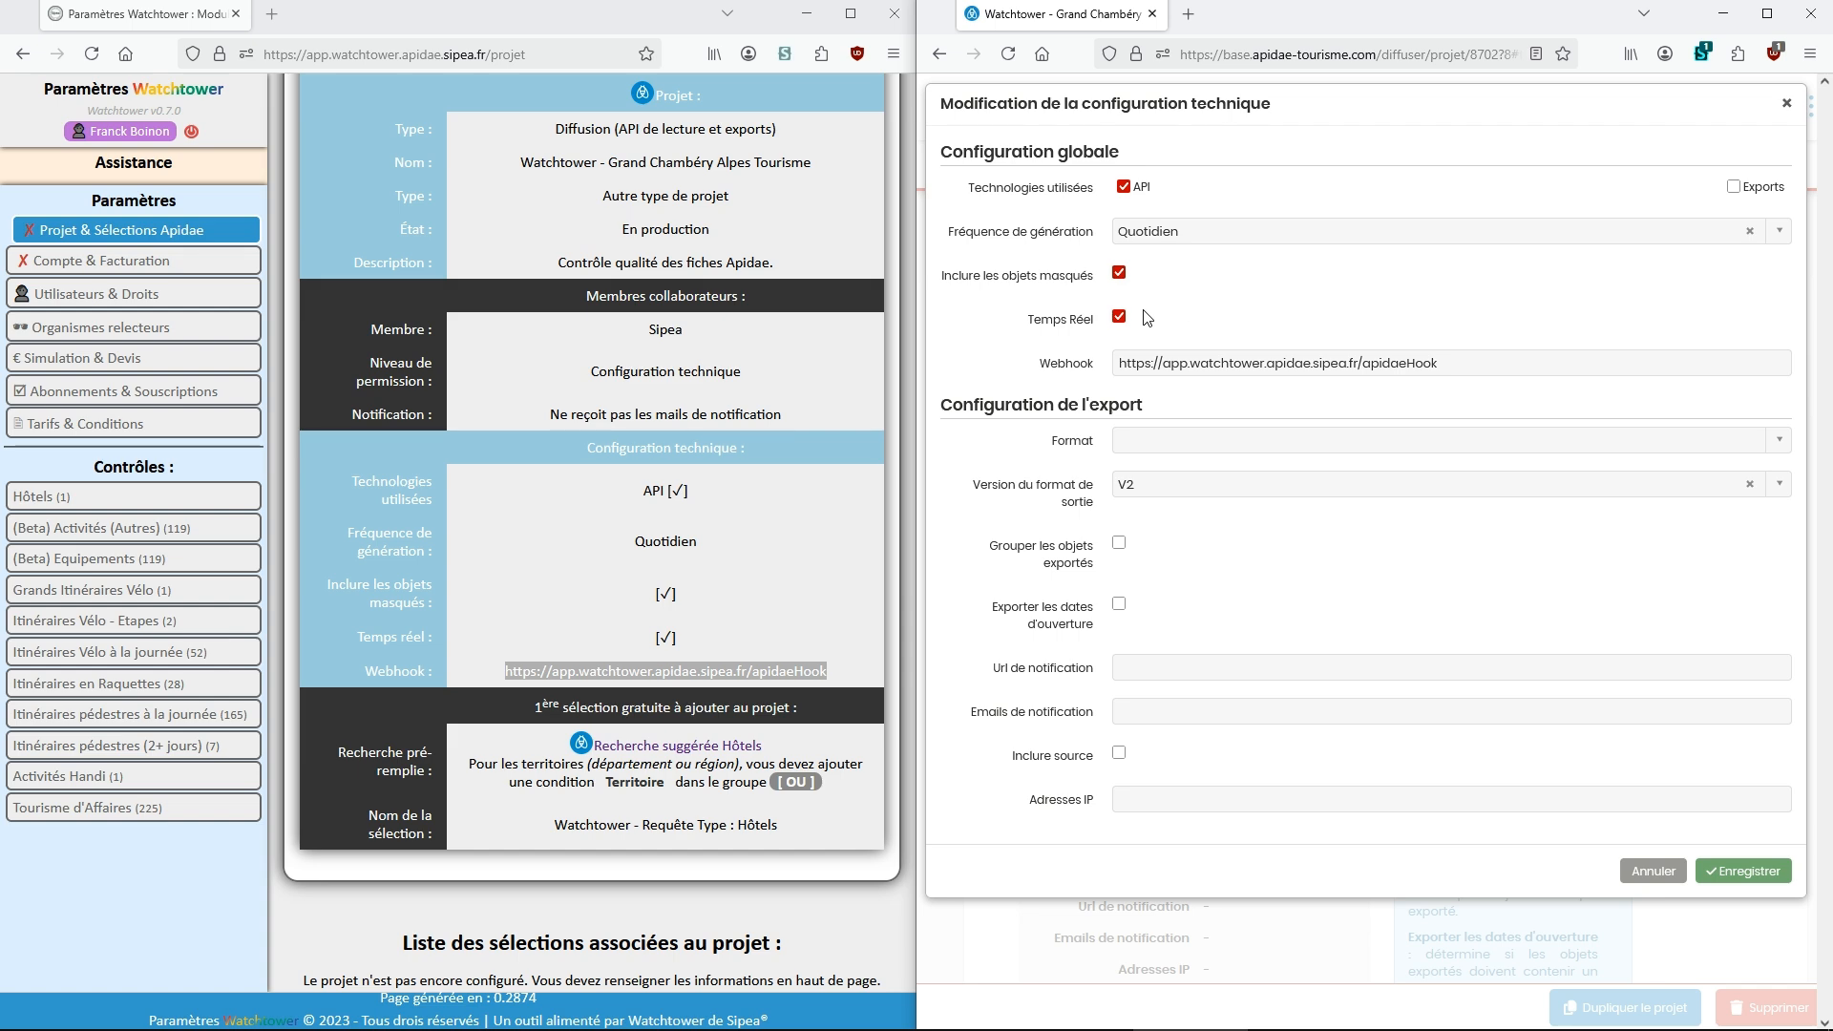
left_click(1746, 869)
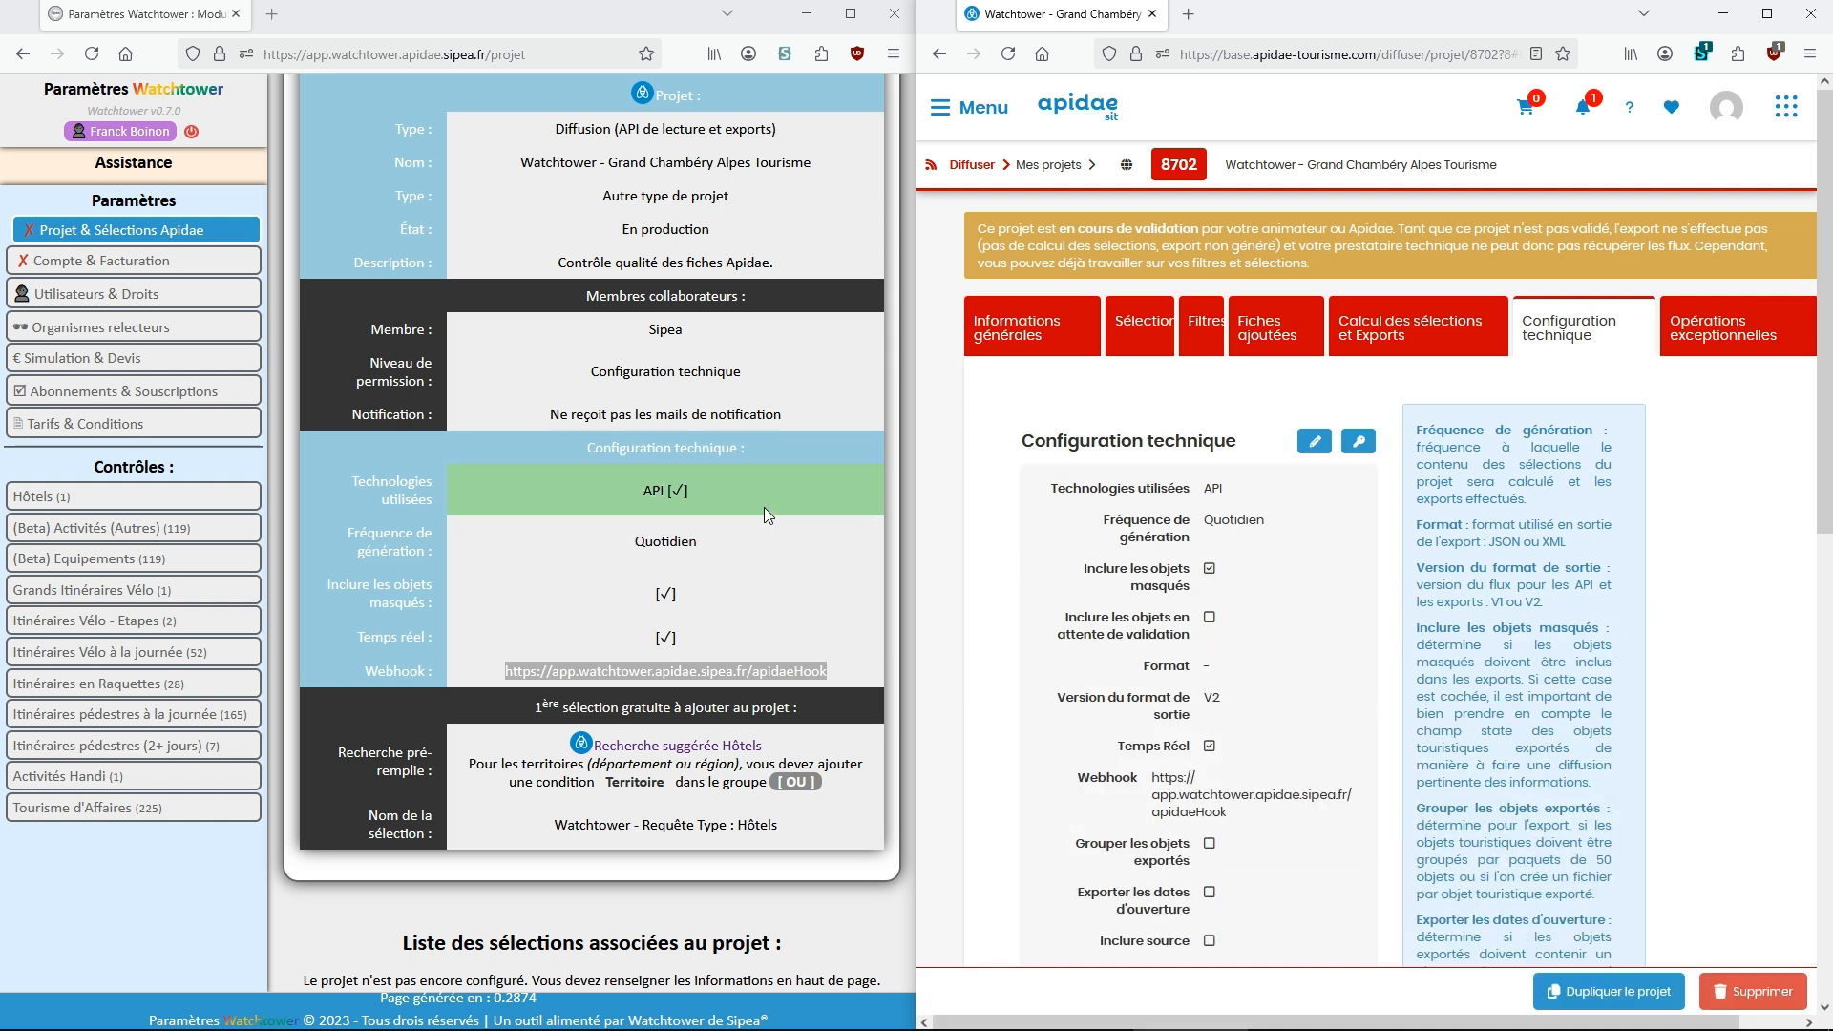
- Maximize the Watchtower settings window and run the verification of the entered Apidae project parameters
key("super+Up")
scroll(775, 494, "up", 5)
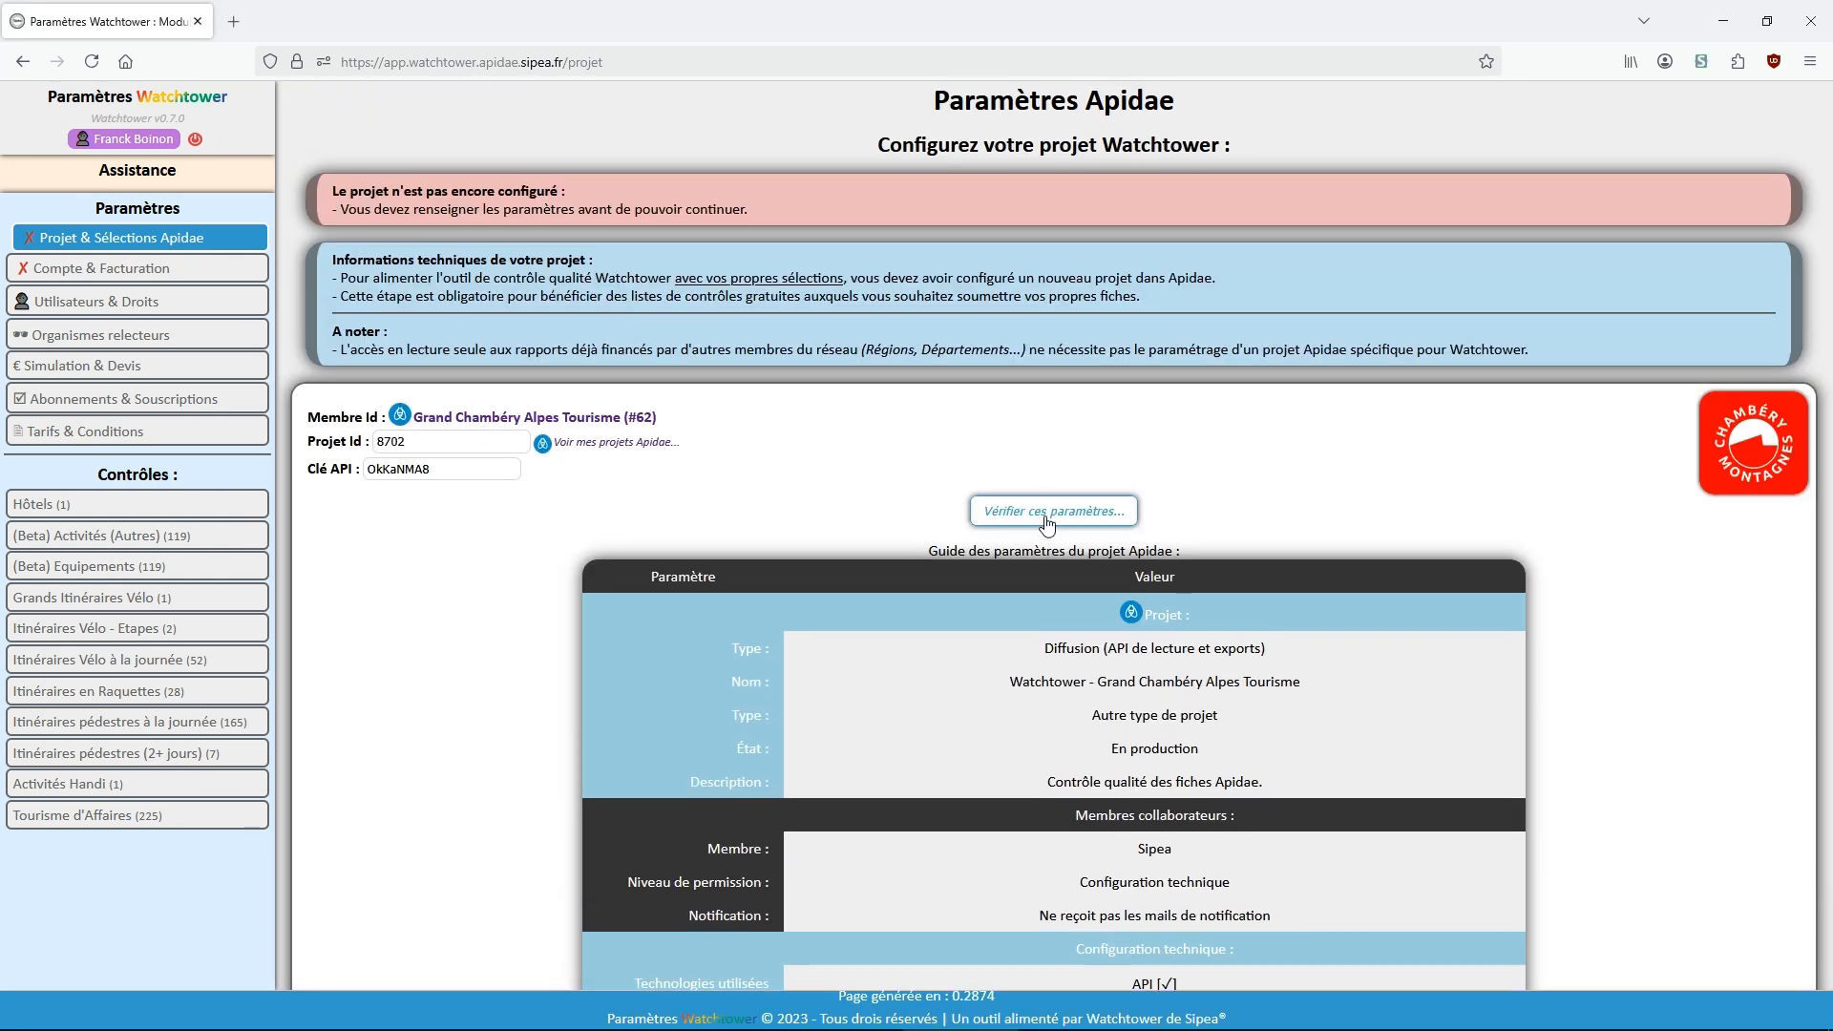
left_click(1047, 512)
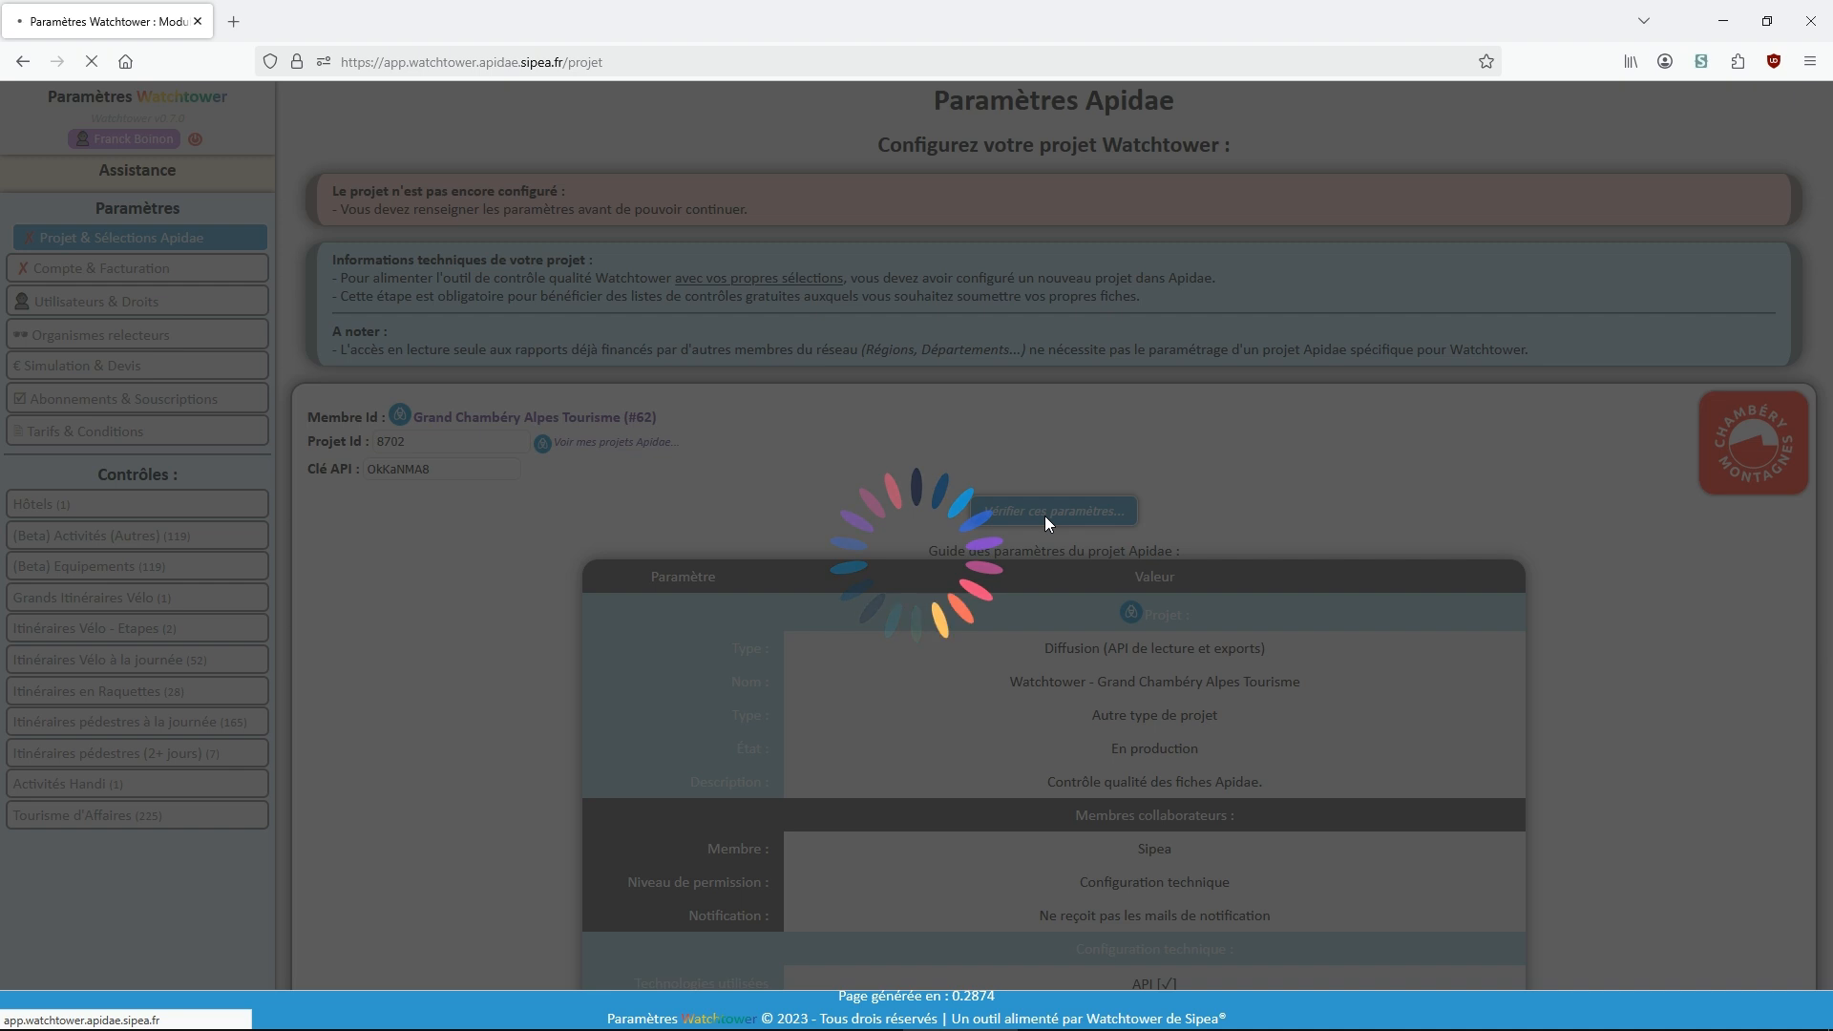